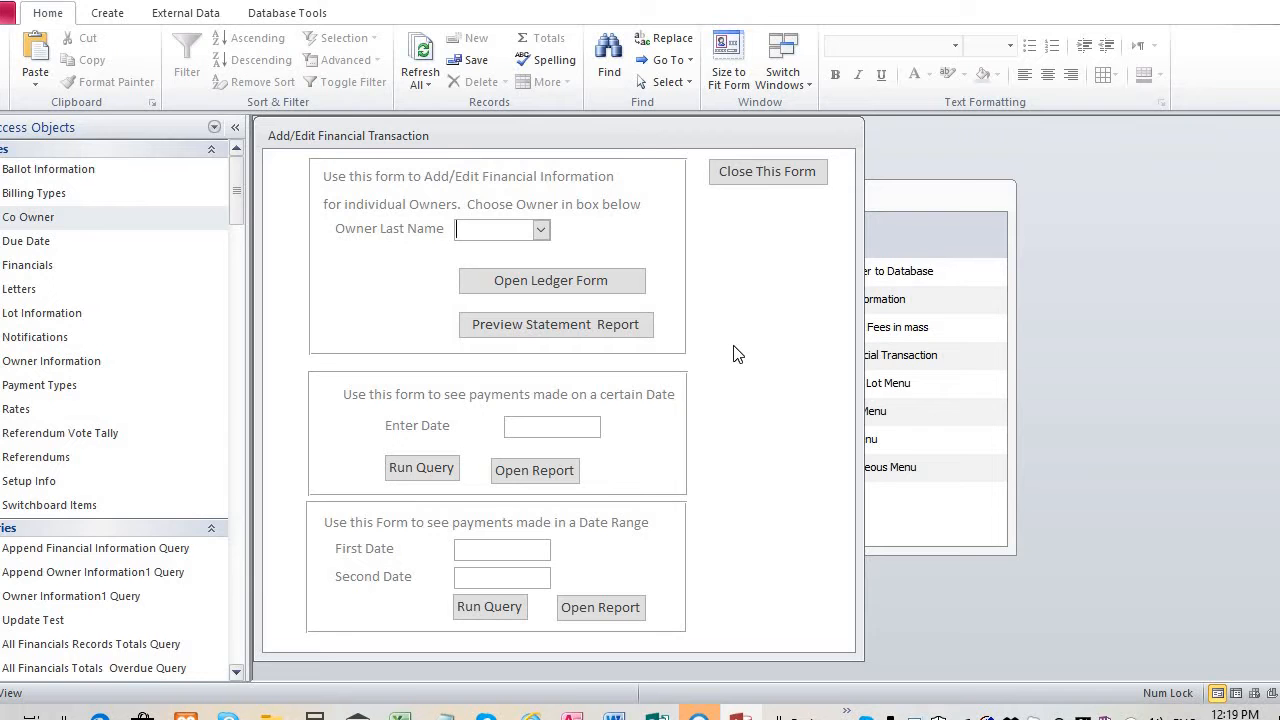
Try to open the ledger form with the owner last name left blank, and dismiss the resulting message
click(540, 230)
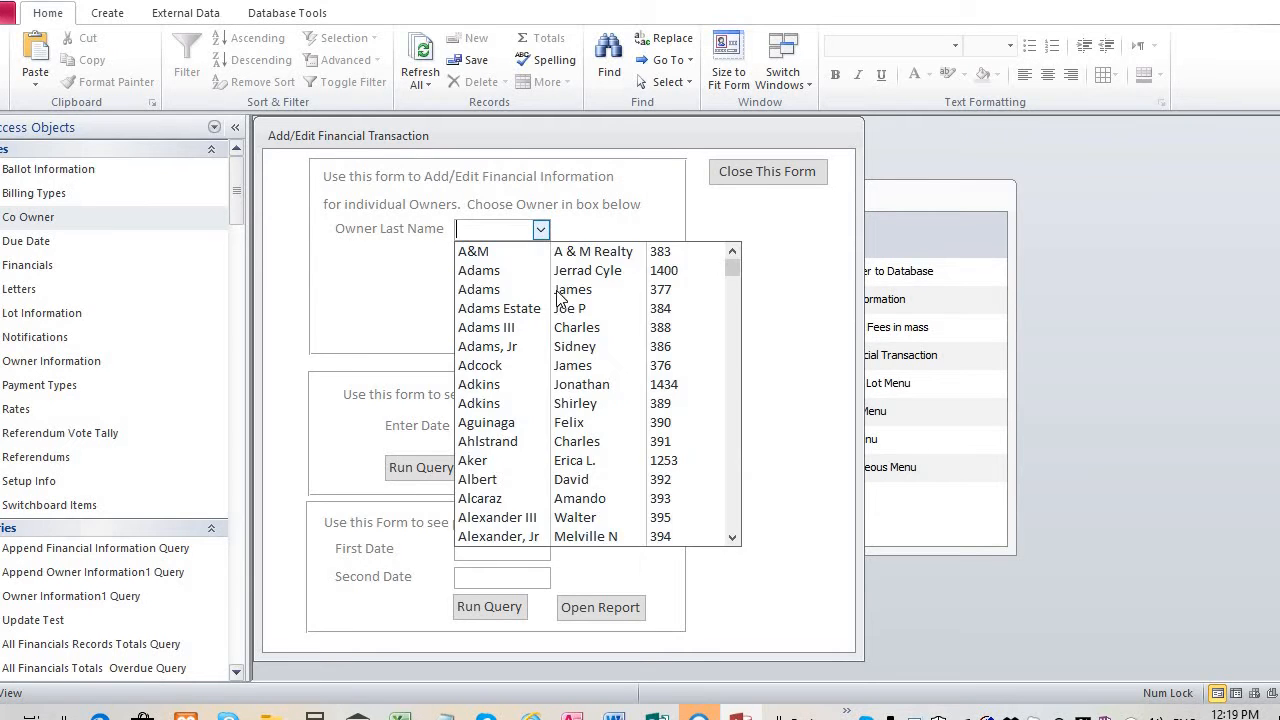
click(734, 549)
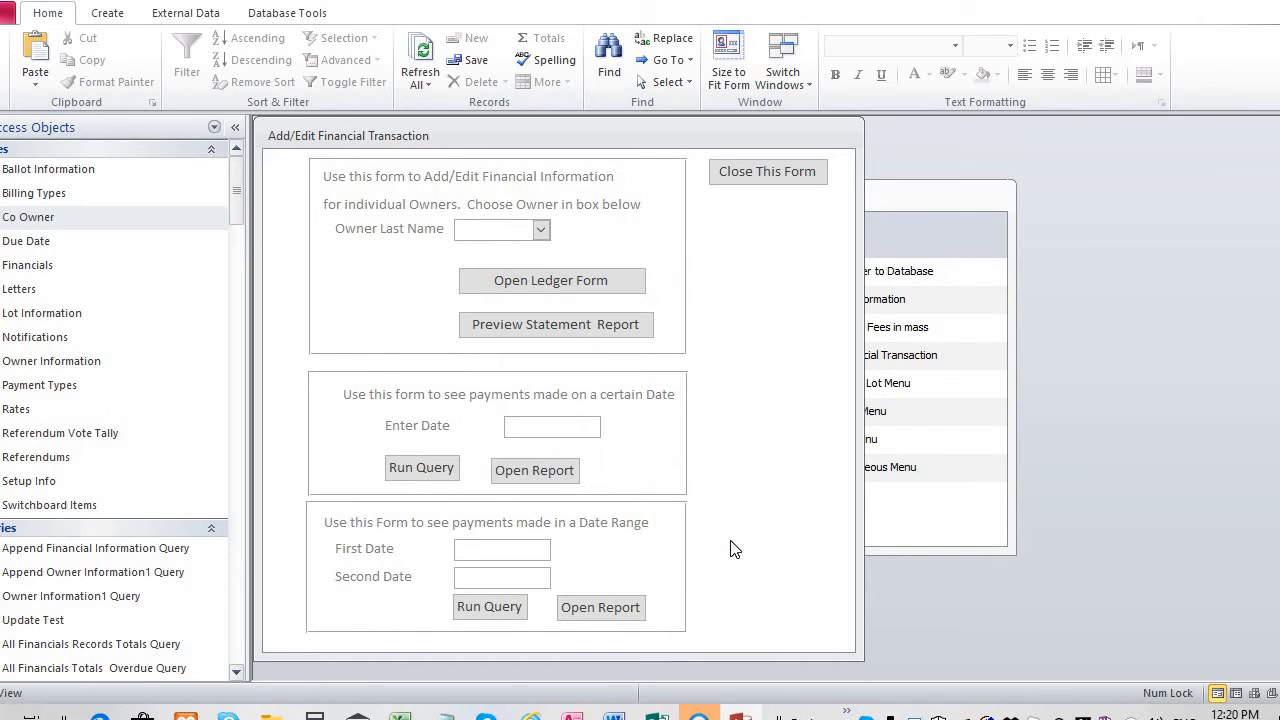
click(567, 287)
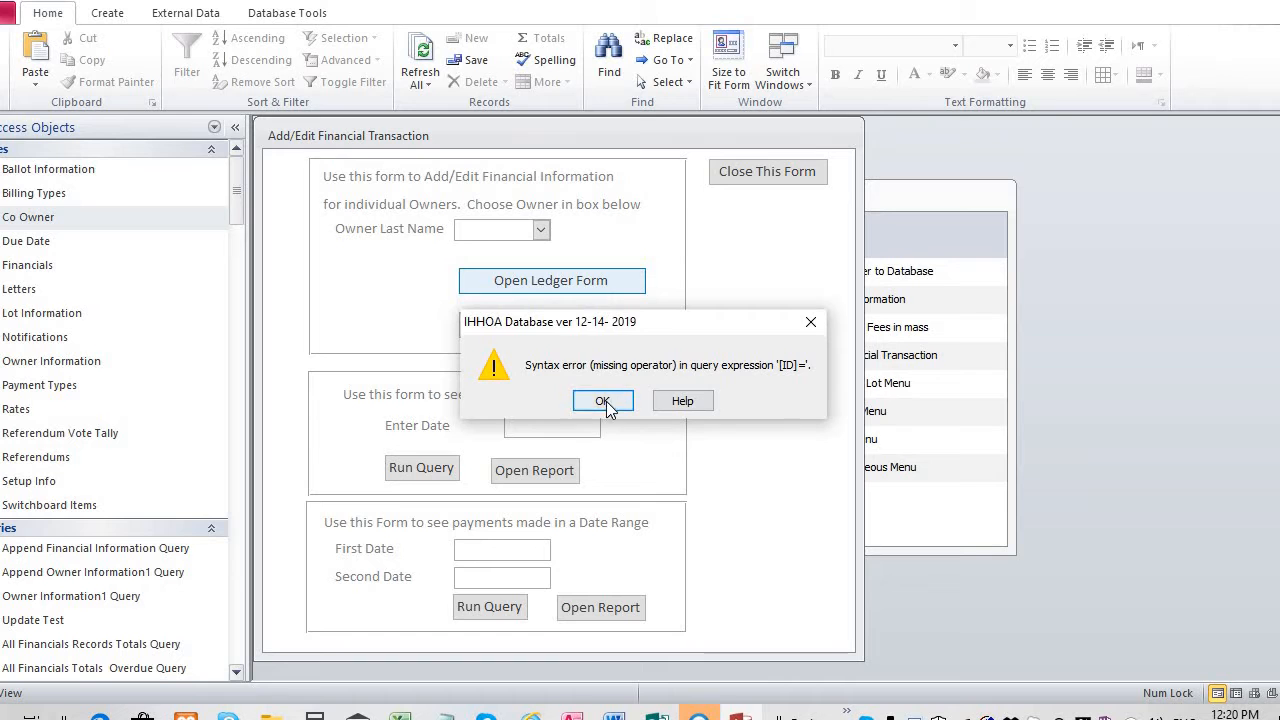
click(603, 401)
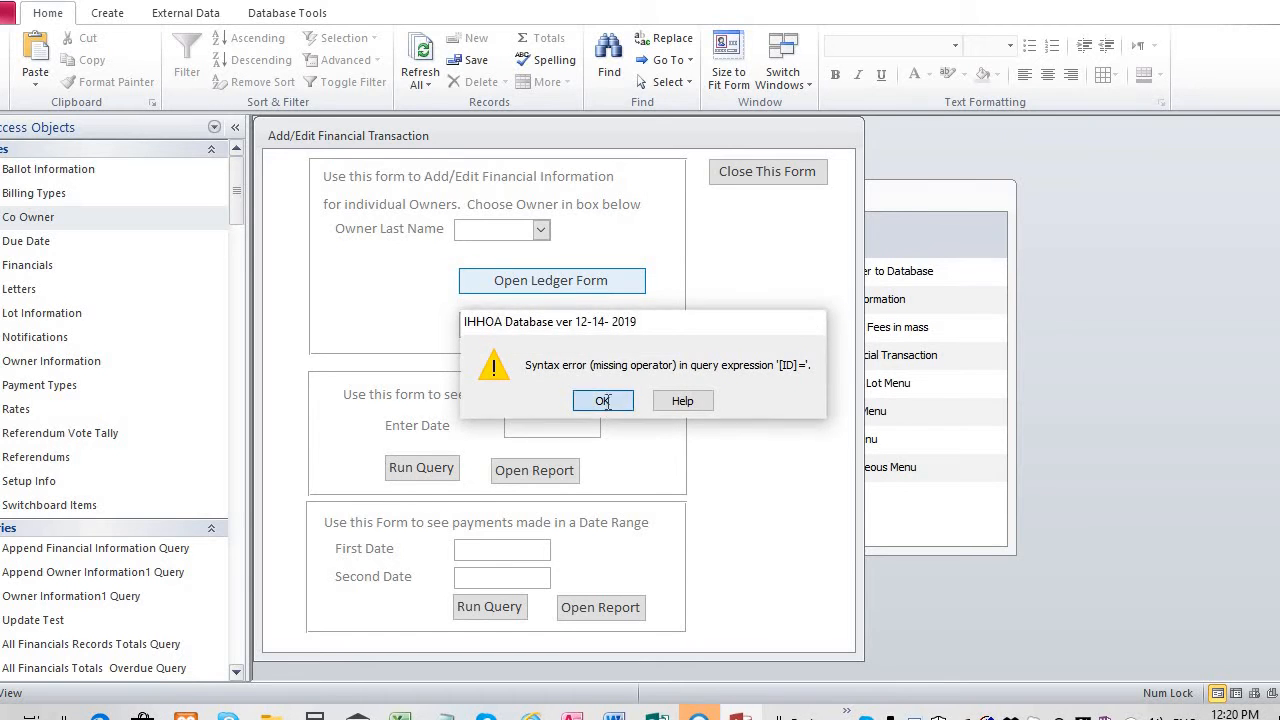
click(781, 190)
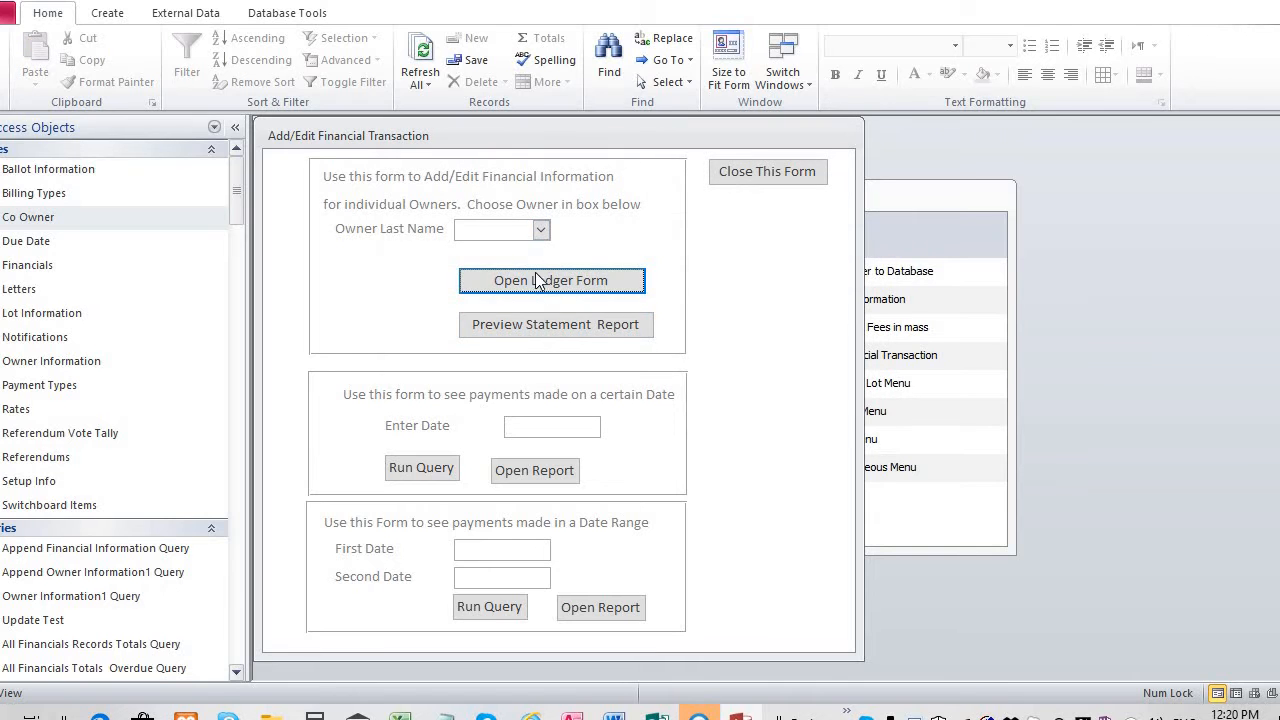
click(541, 231)
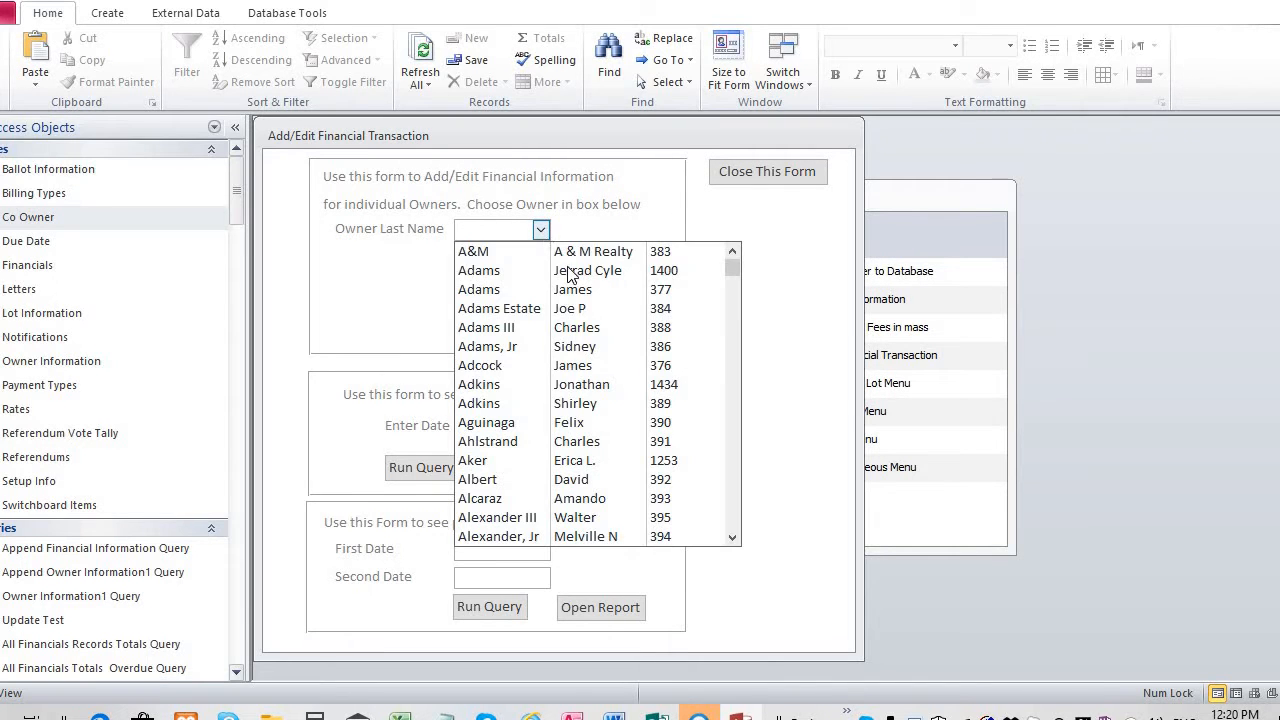
click(535, 370)
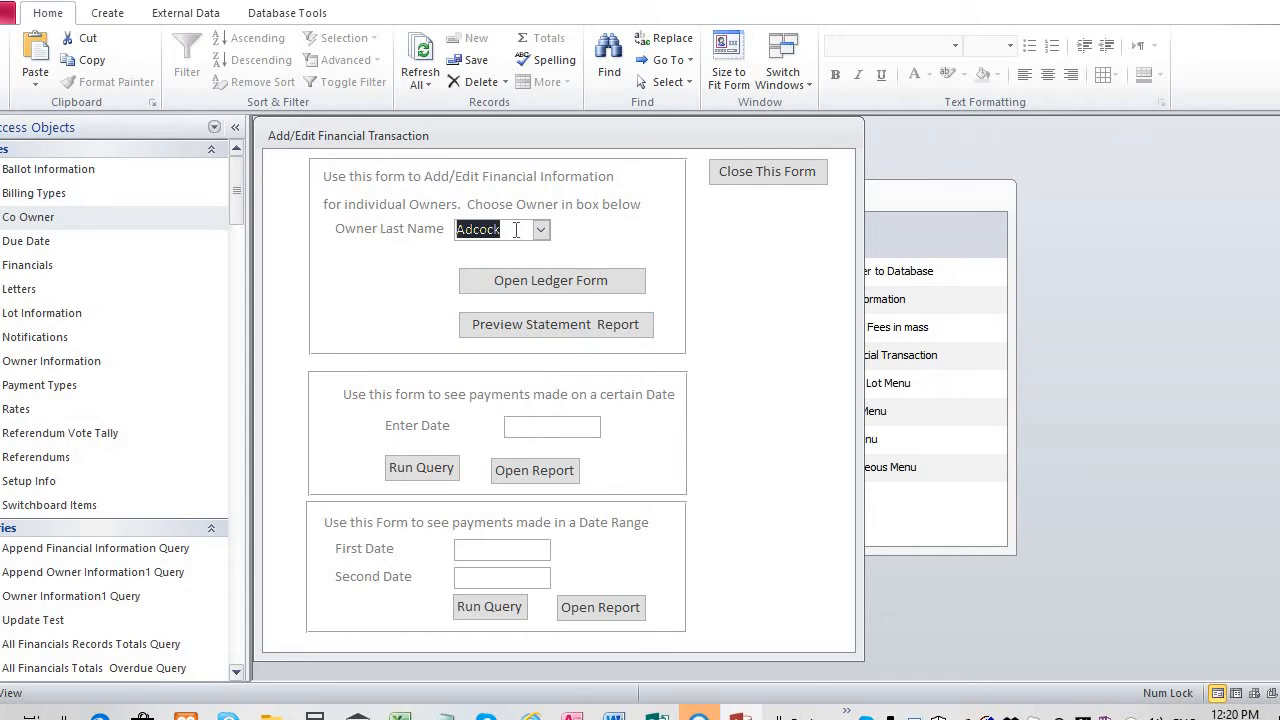
click(516, 230)
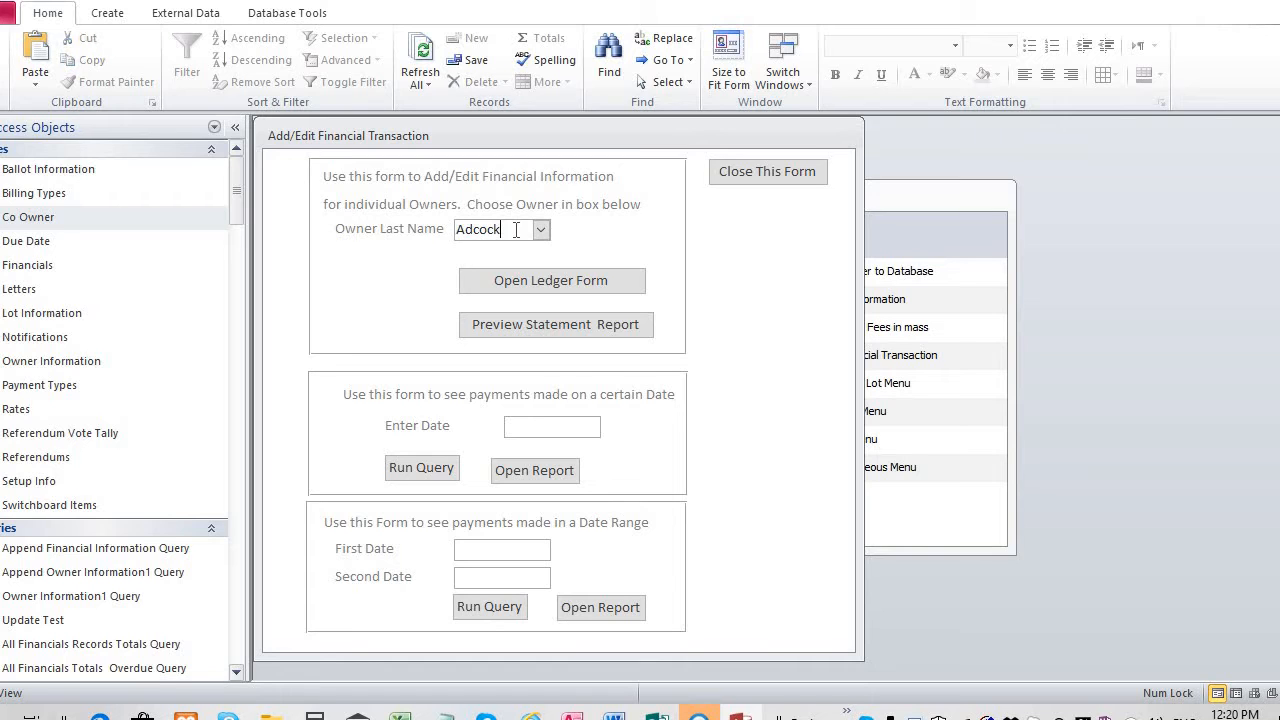
key(BackSpace)
key(BackSpace)
key(BackSpace)
key(BackSpace)
key(BackSpace)
key(BackSpace)
Look up the owner by last name, choose the first matching owner, and open that owner's ledger form
text(tidwe)
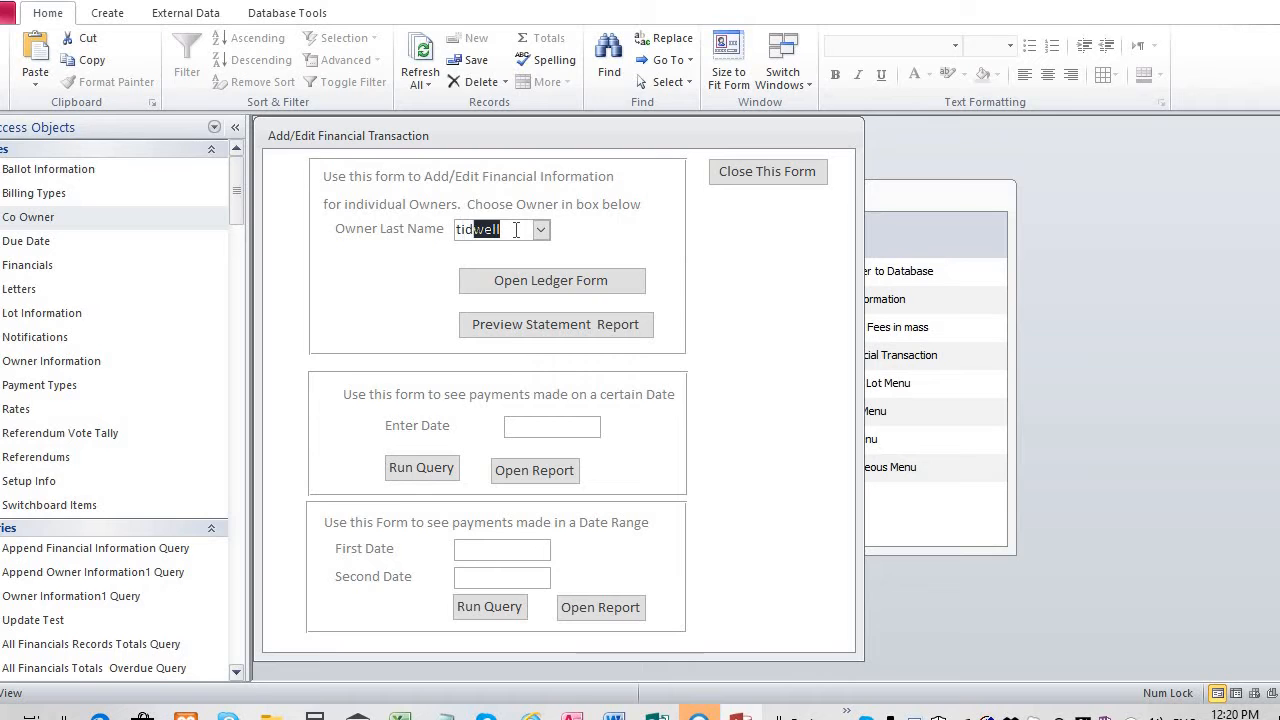
text(l)
click(538, 236)
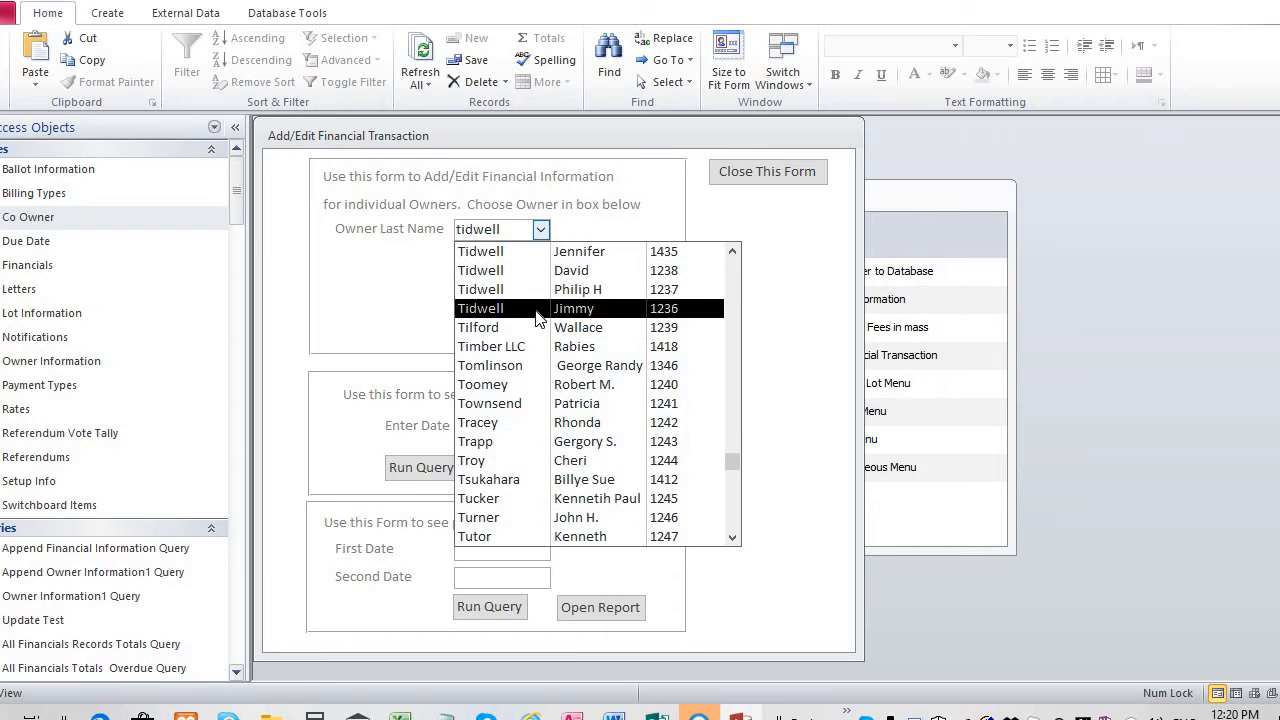
click(566, 259)
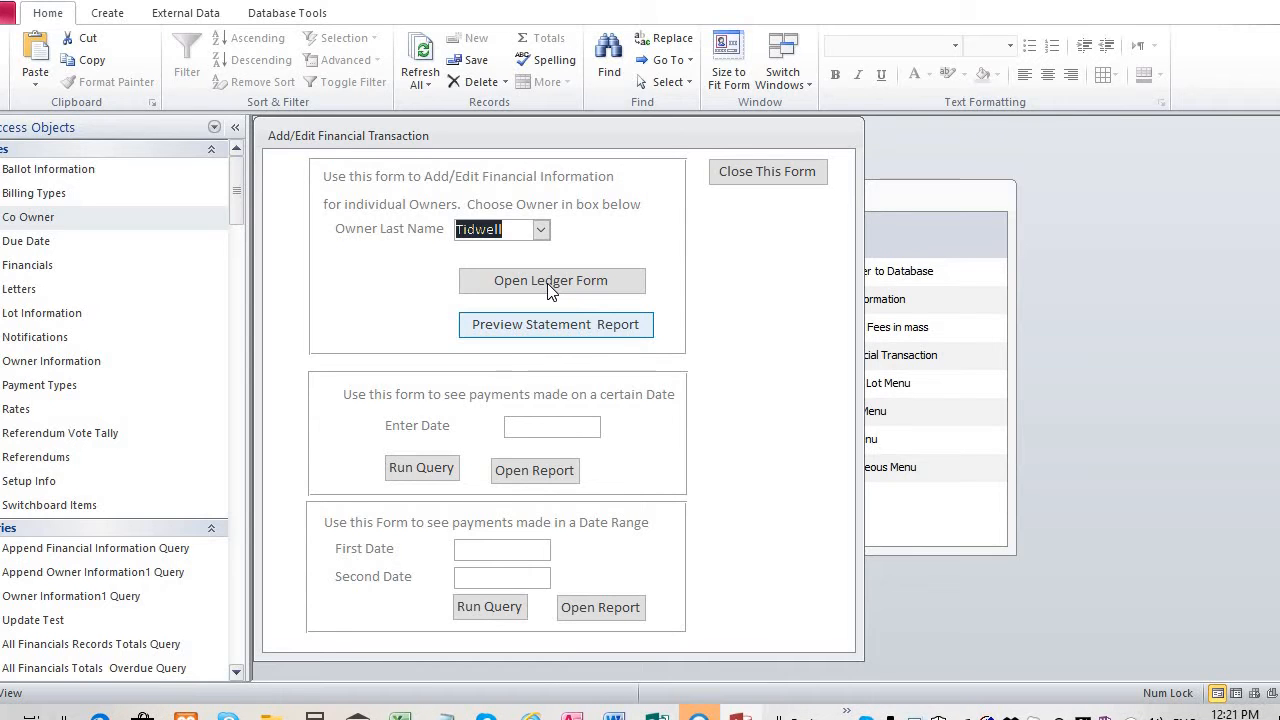
click(547, 283)
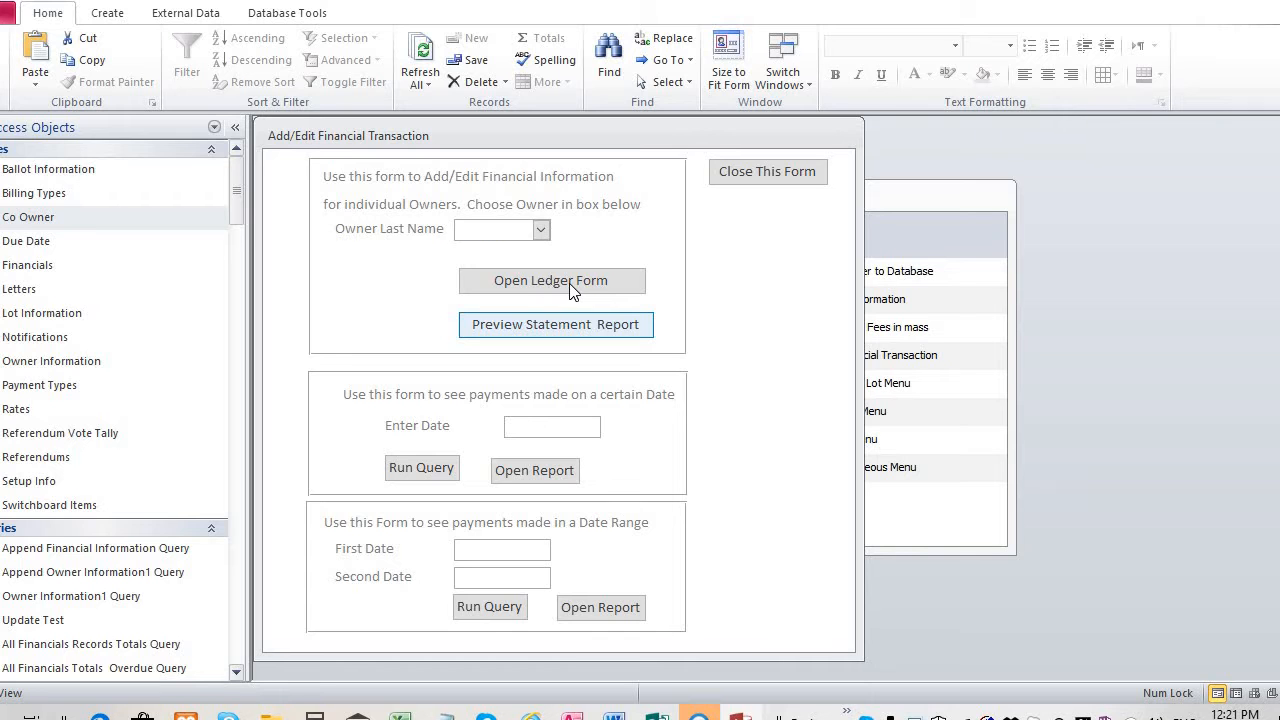
click(570, 285)
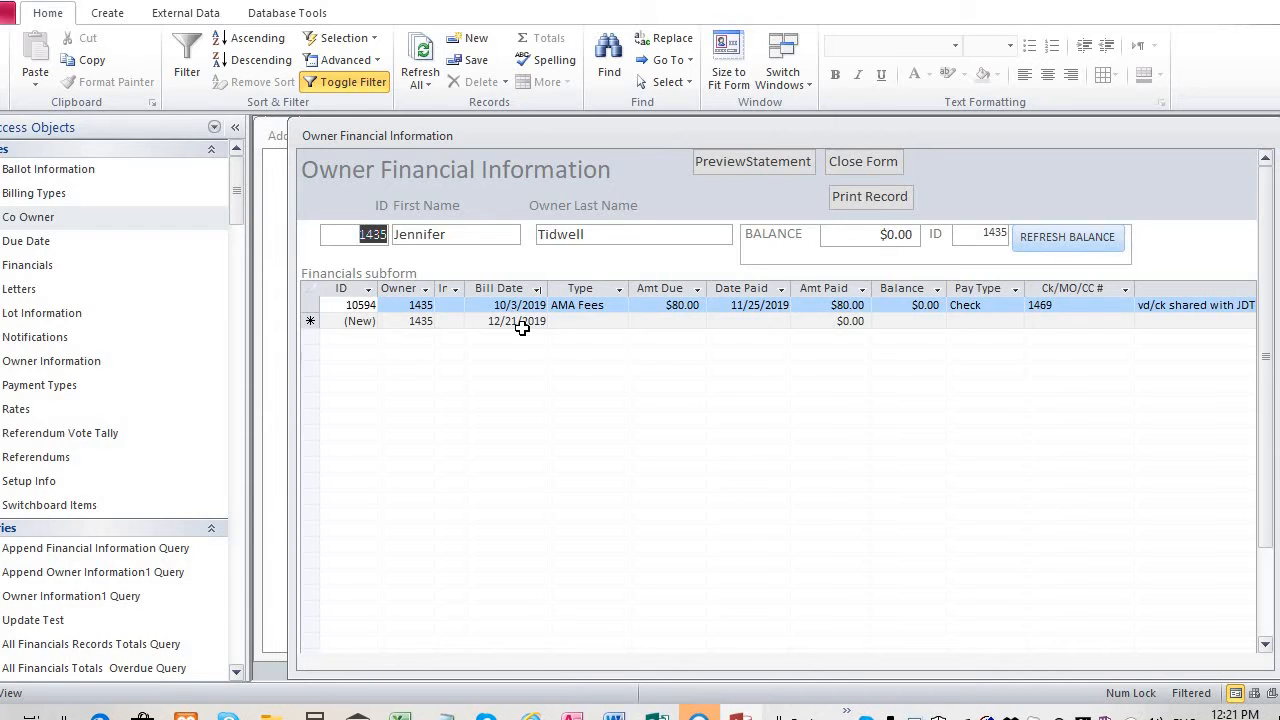
Add a Legal charge with an amount due of $25 in the ledger's new row and refresh the balance
click(602, 322)
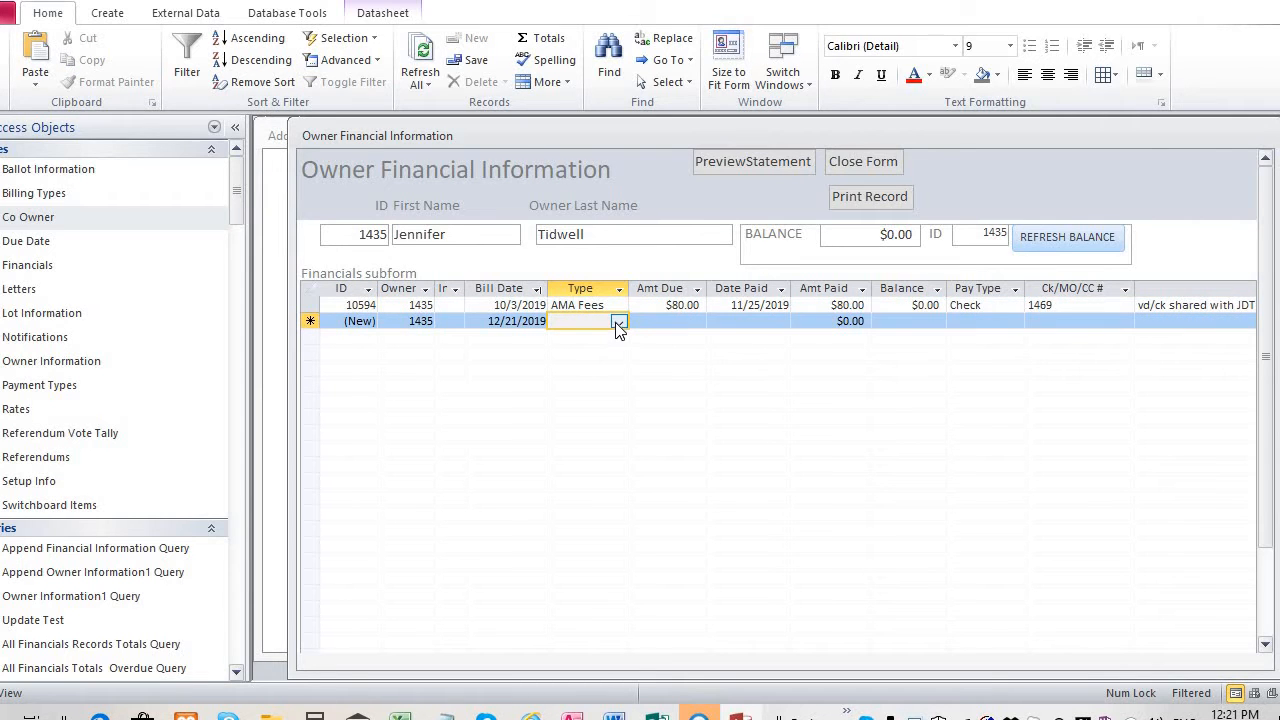
click(618, 322)
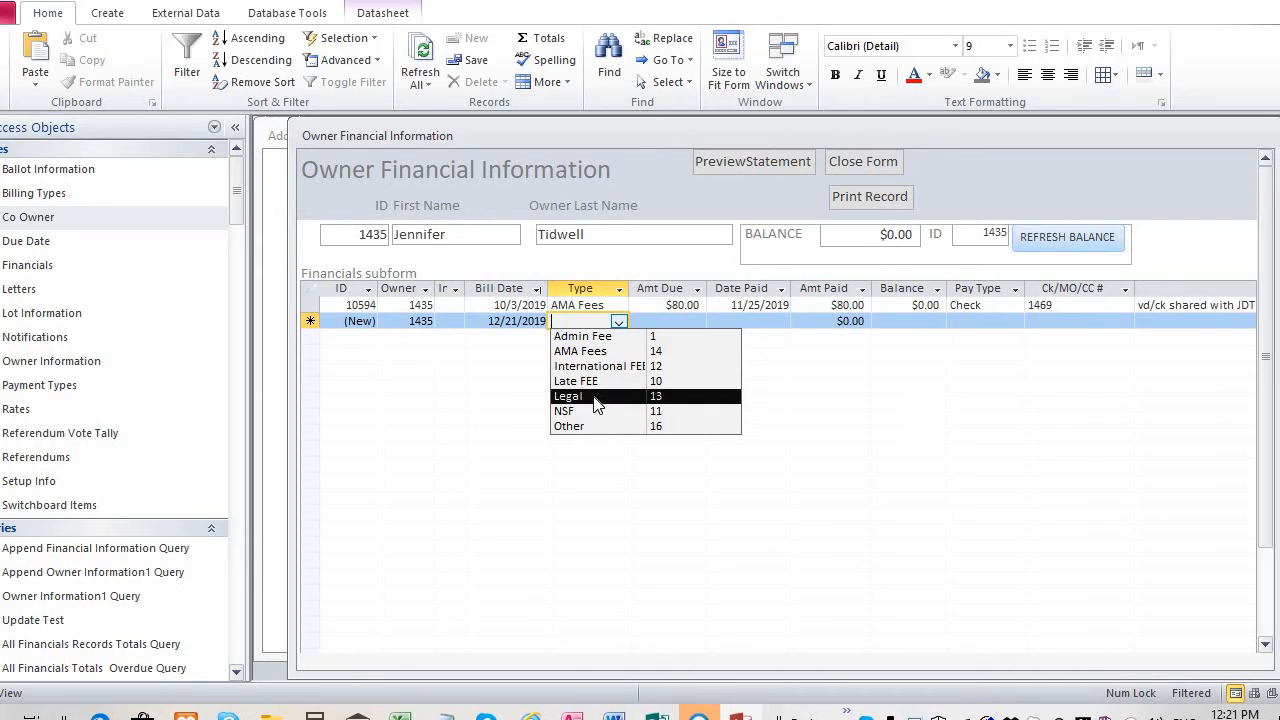
click(597, 397)
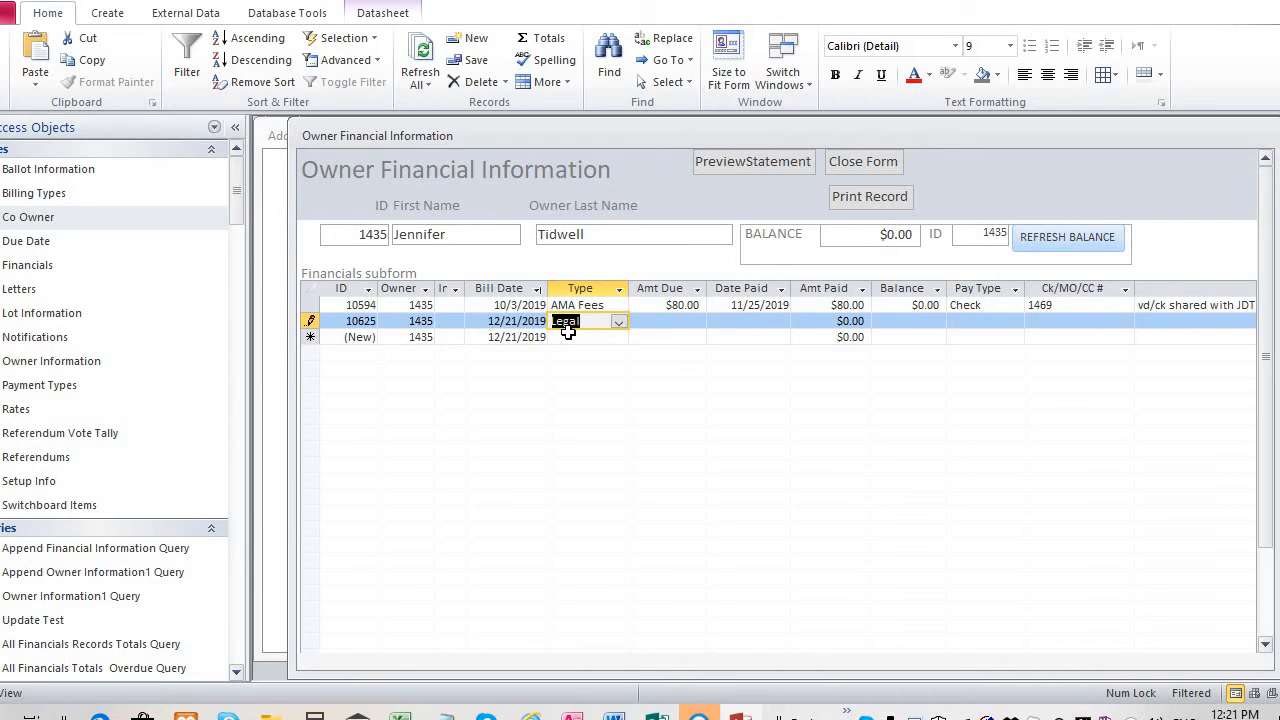
click(647, 318)
click(659, 323)
click(659, 321)
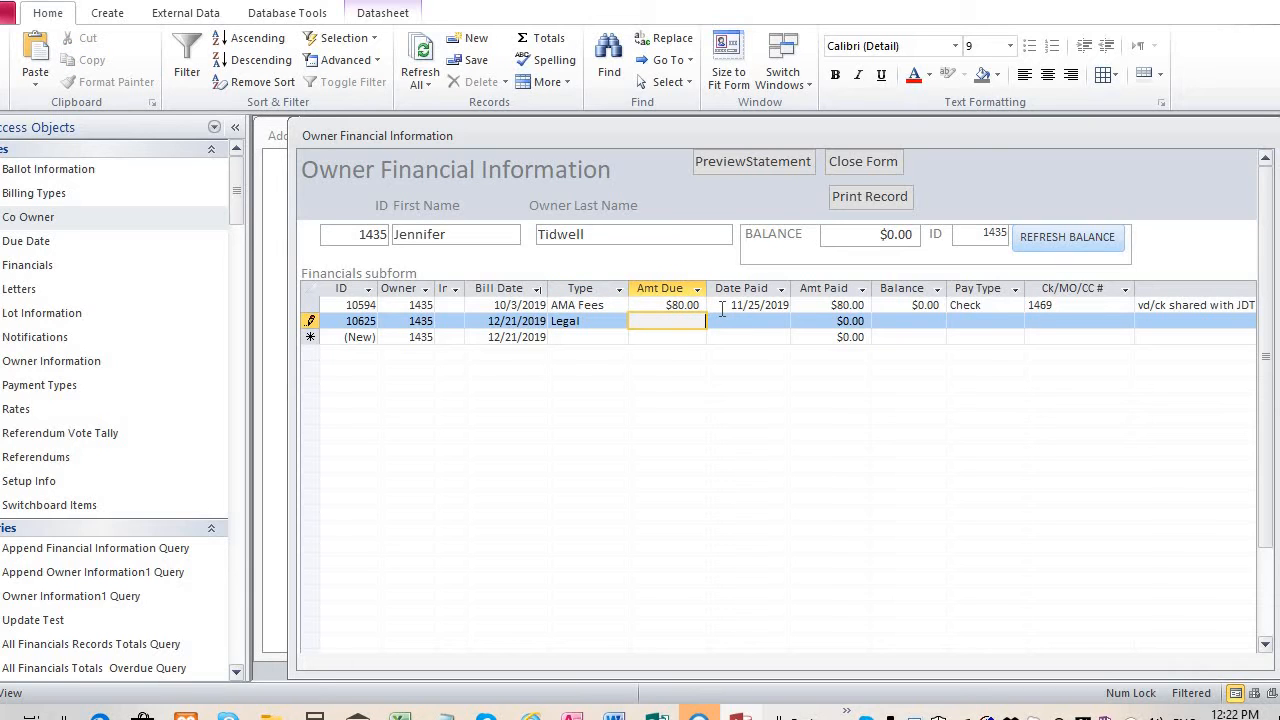
text($25)
click(1030, 243)
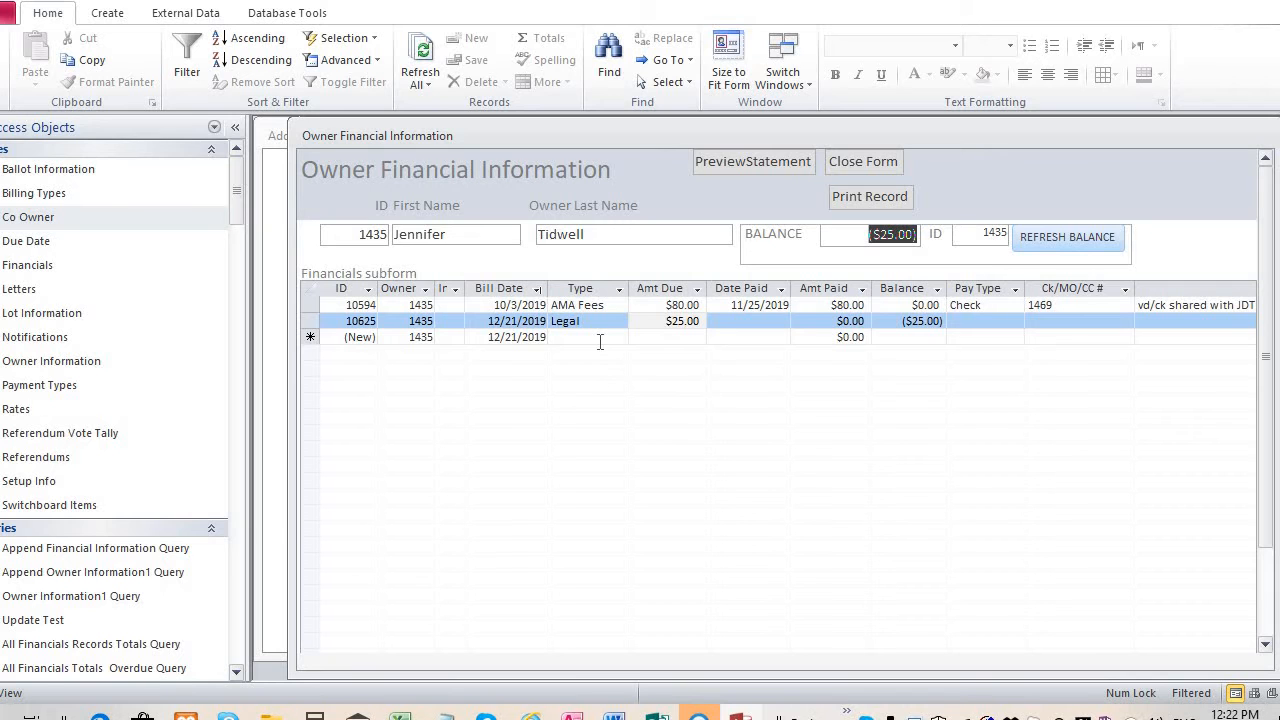
Close the ledger form, choose the same owner again, and reopen the ledger
click(857, 164)
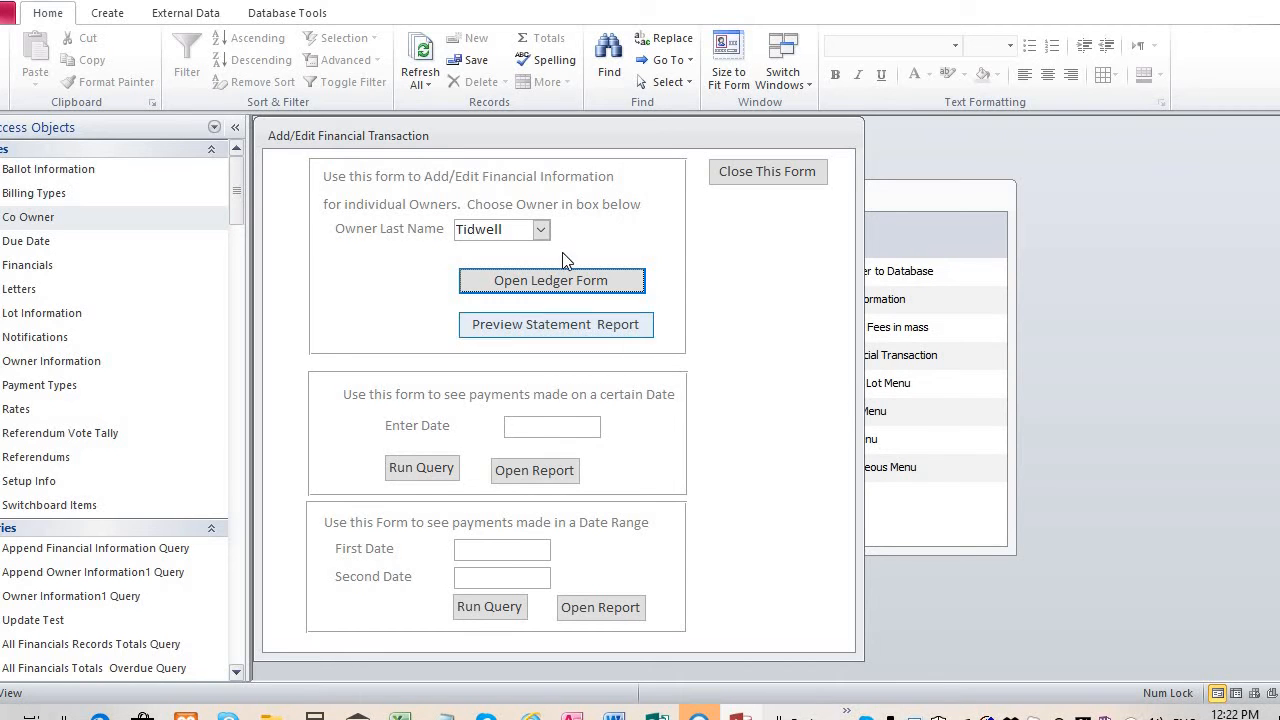
click(540, 230)
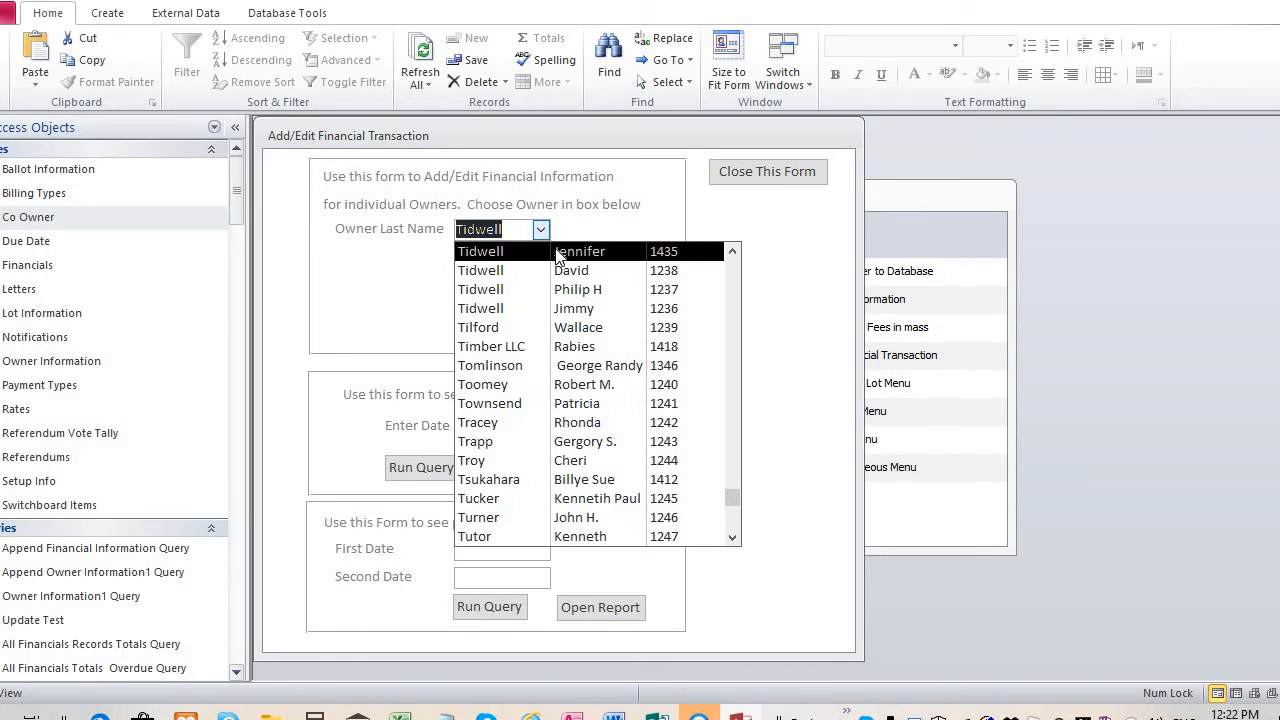
click(557, 252)
click(597, 283)
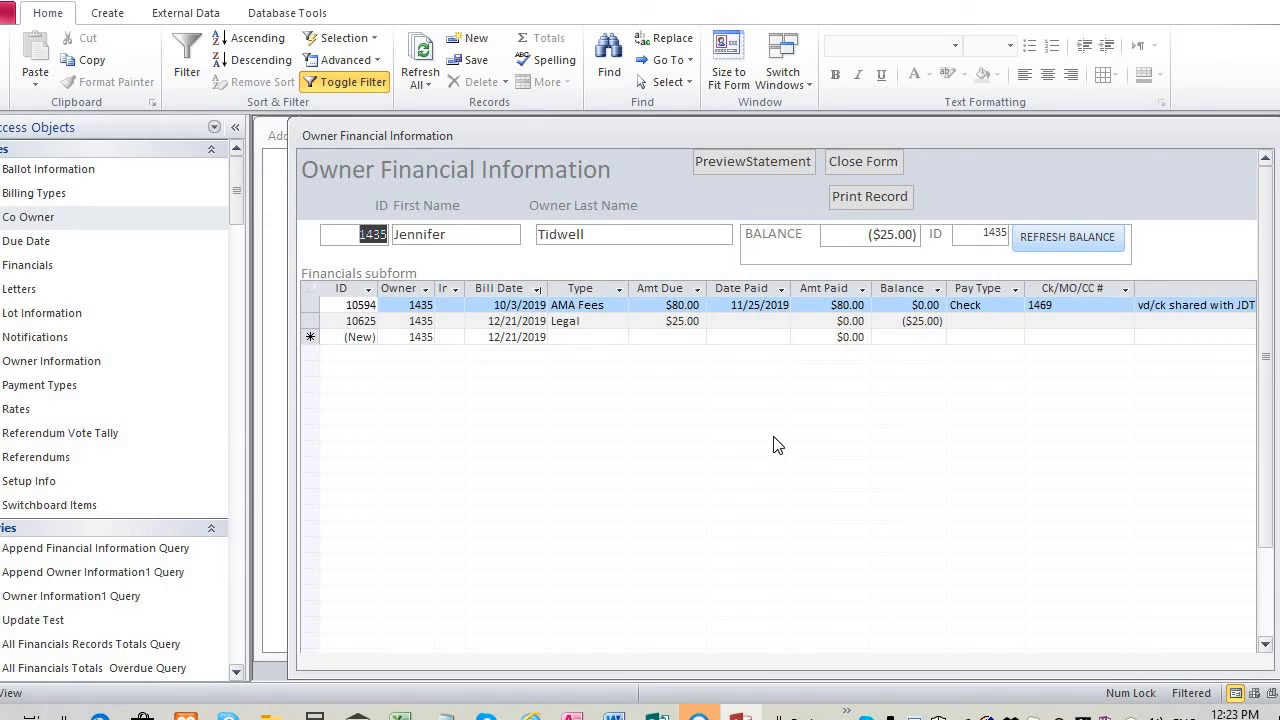
Record payment of the Legal charge with date paid 12/24/2019 and amount paid 25, and refresh the balance
click(730, 320)
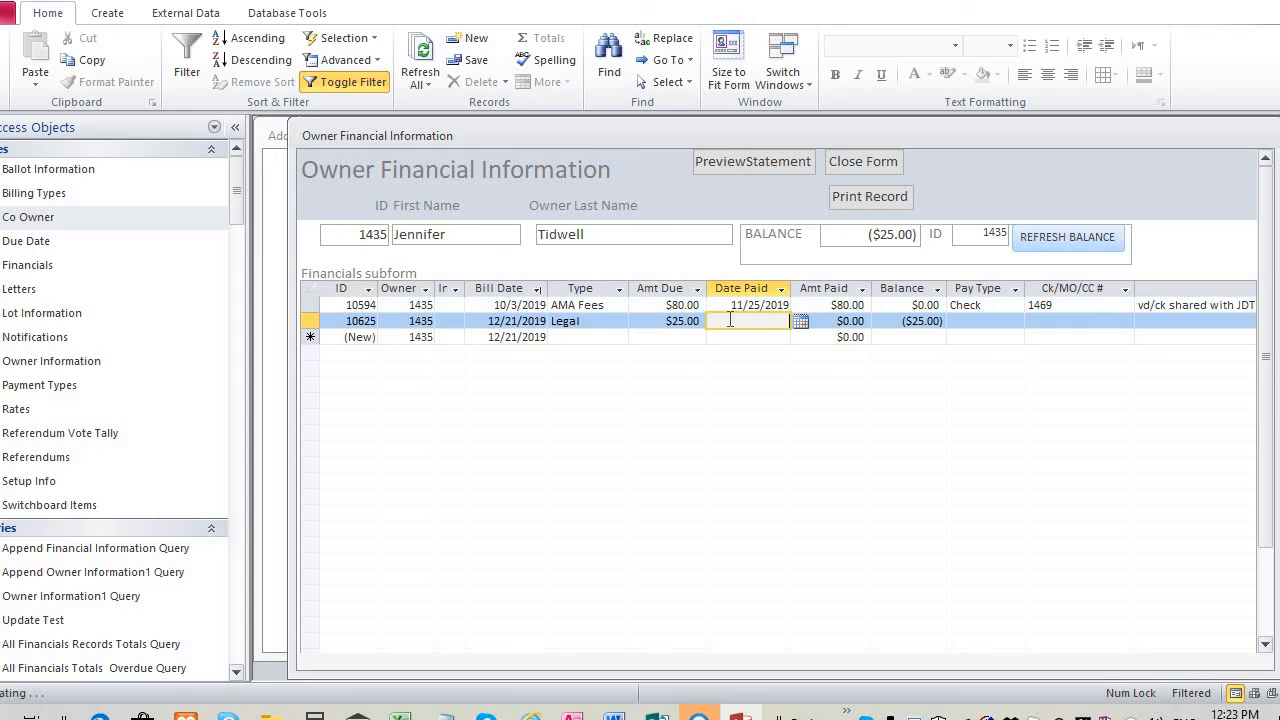
click(800, 321)
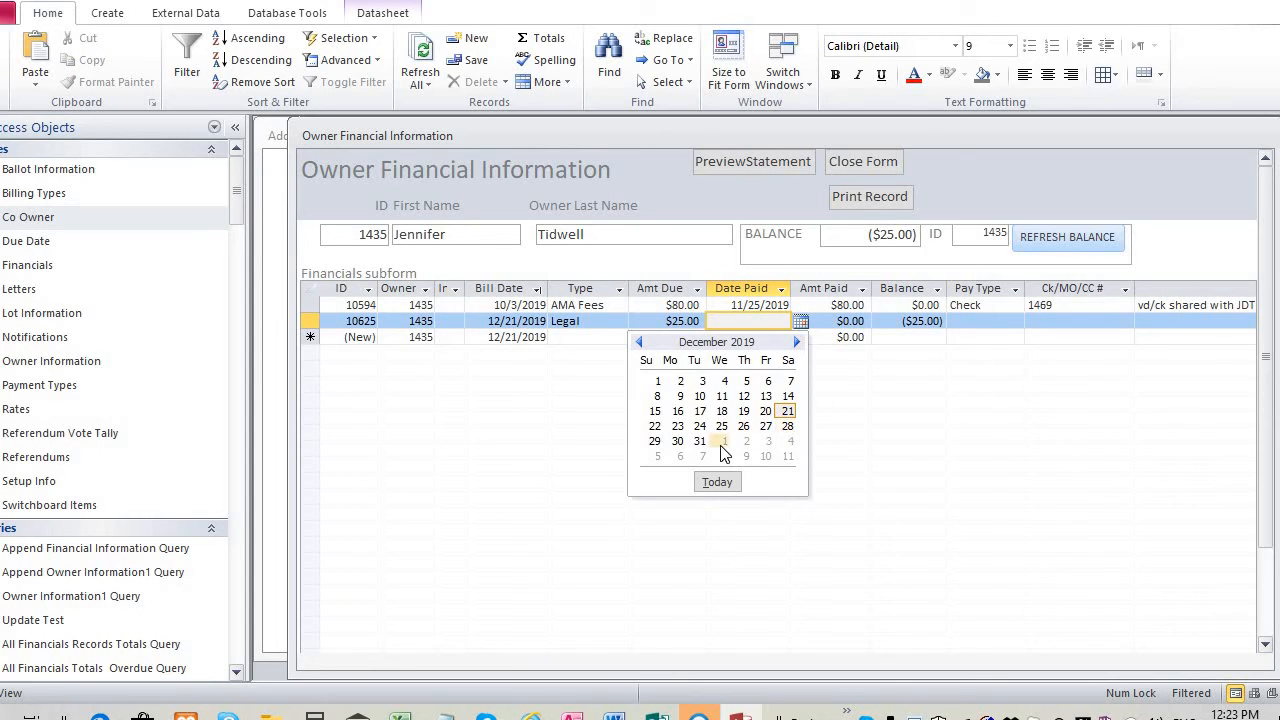
click(700, 427)
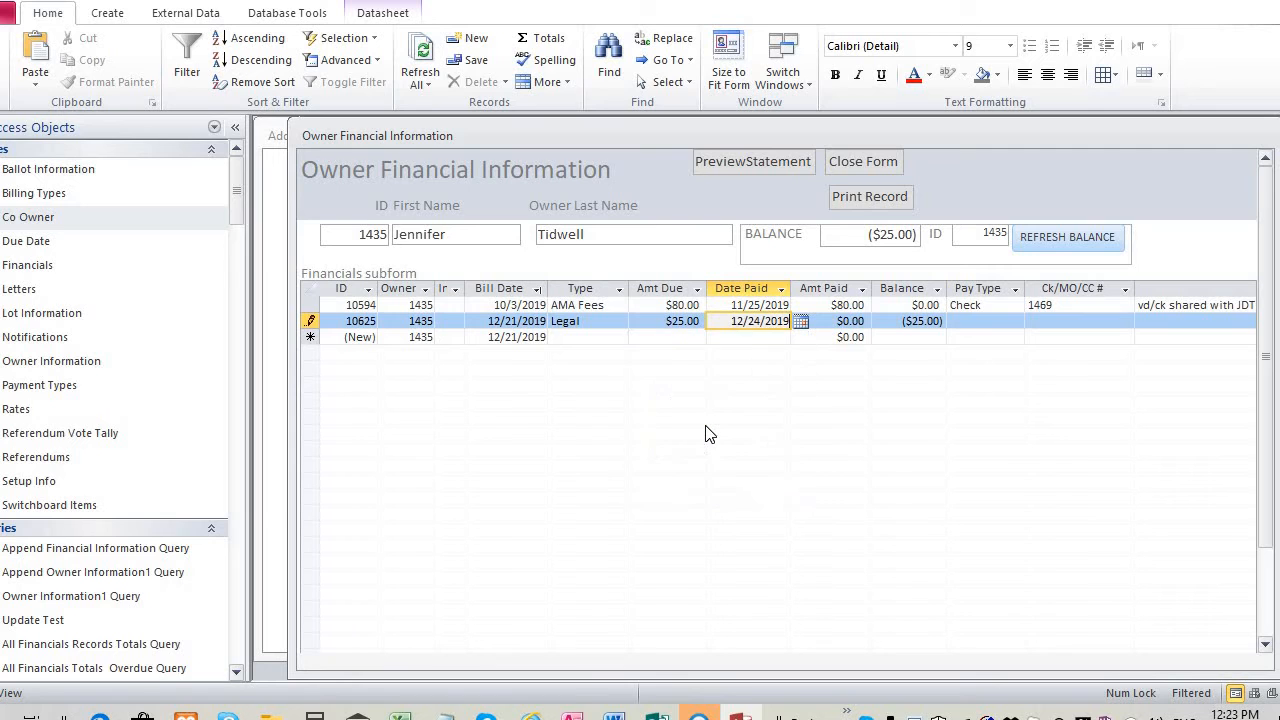
click(830, 321)
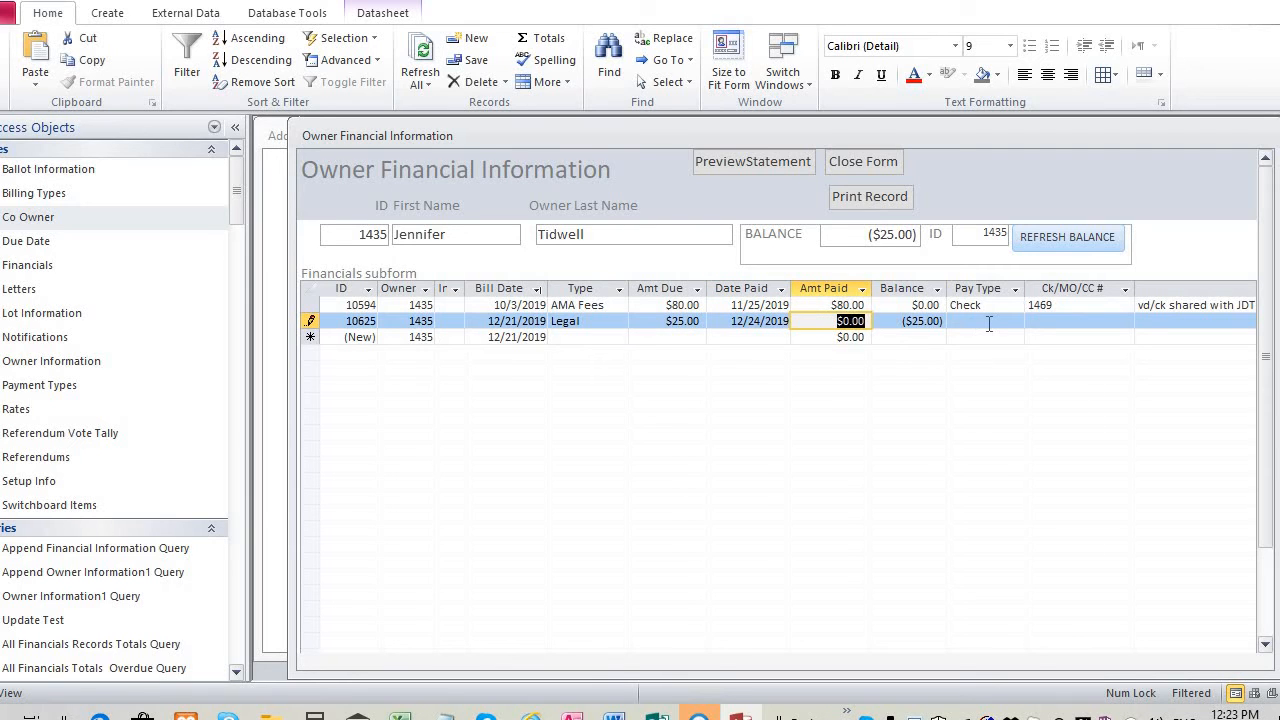
text(25)
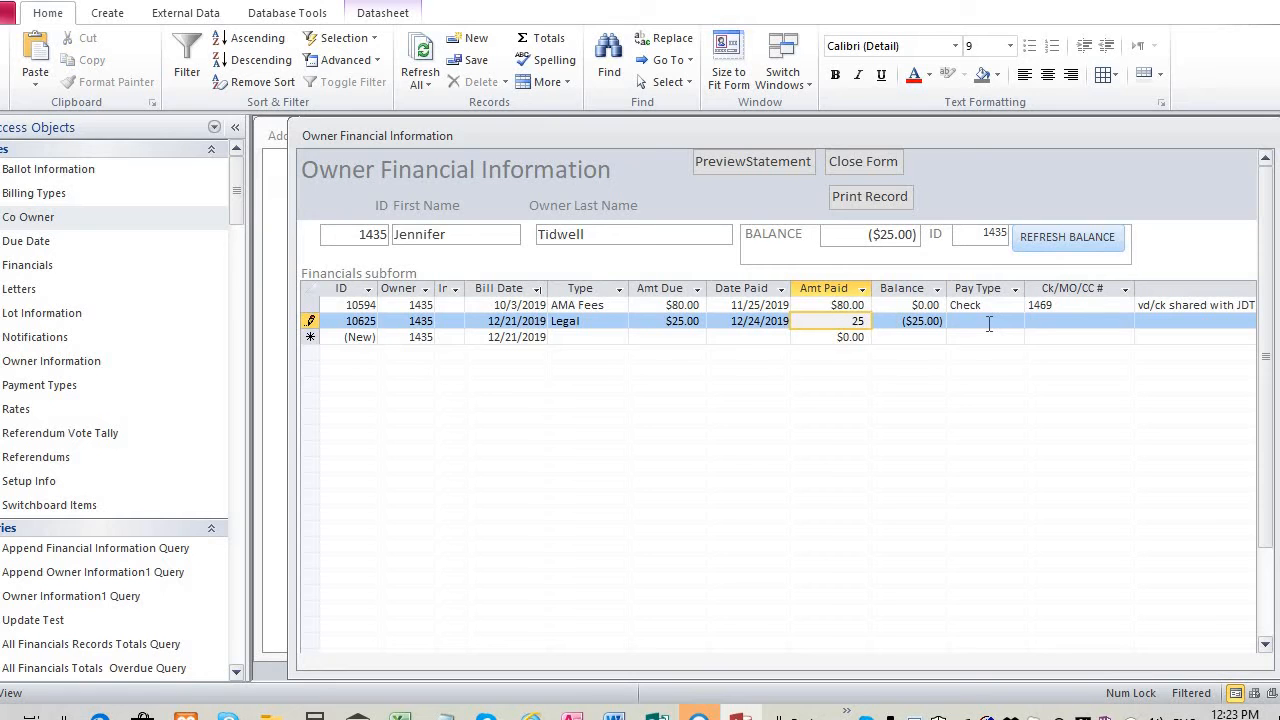
click(914, 338)
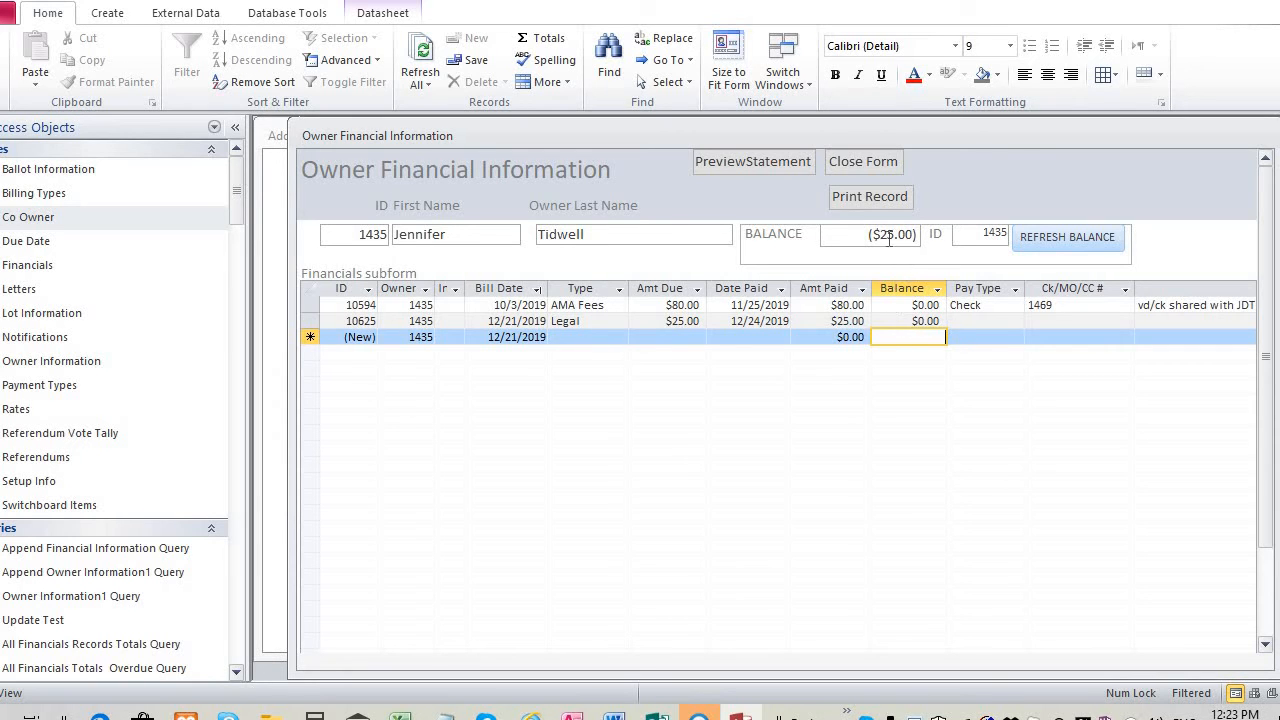
click(1070, 237)
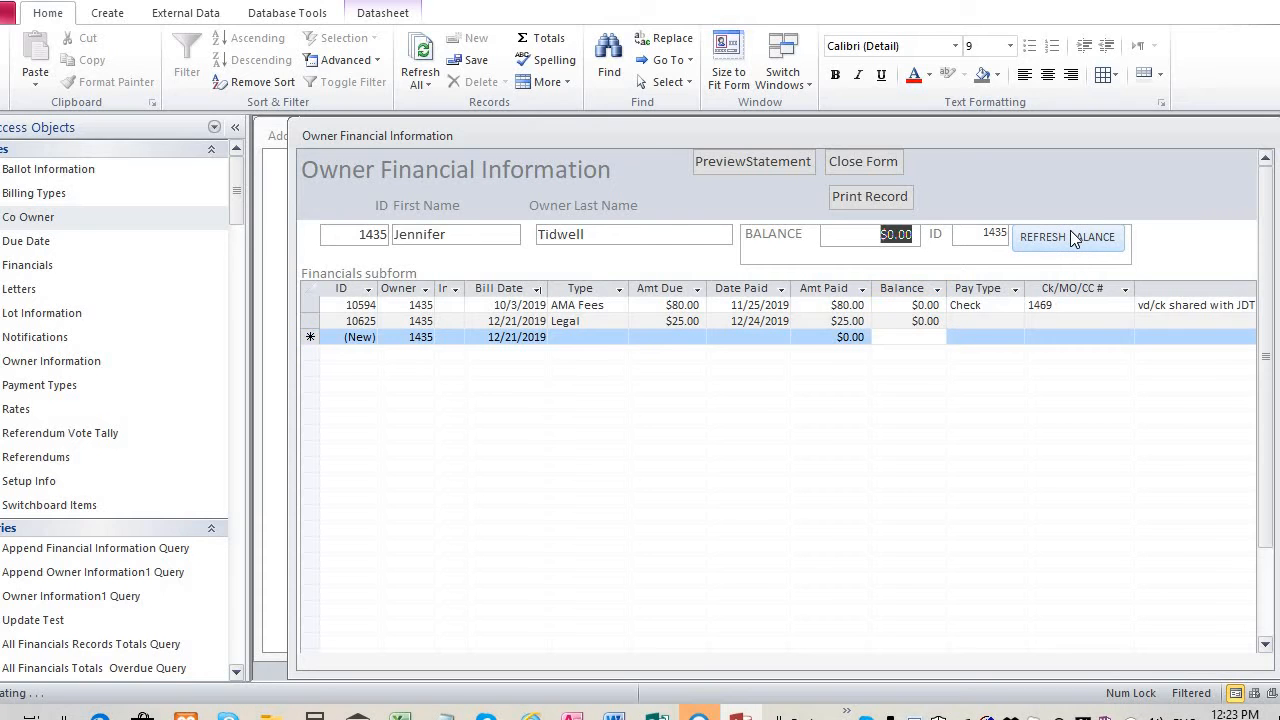
Start a new ledger row with pay type MO, enter the money order number, and add the note "test"
click(967, 338)
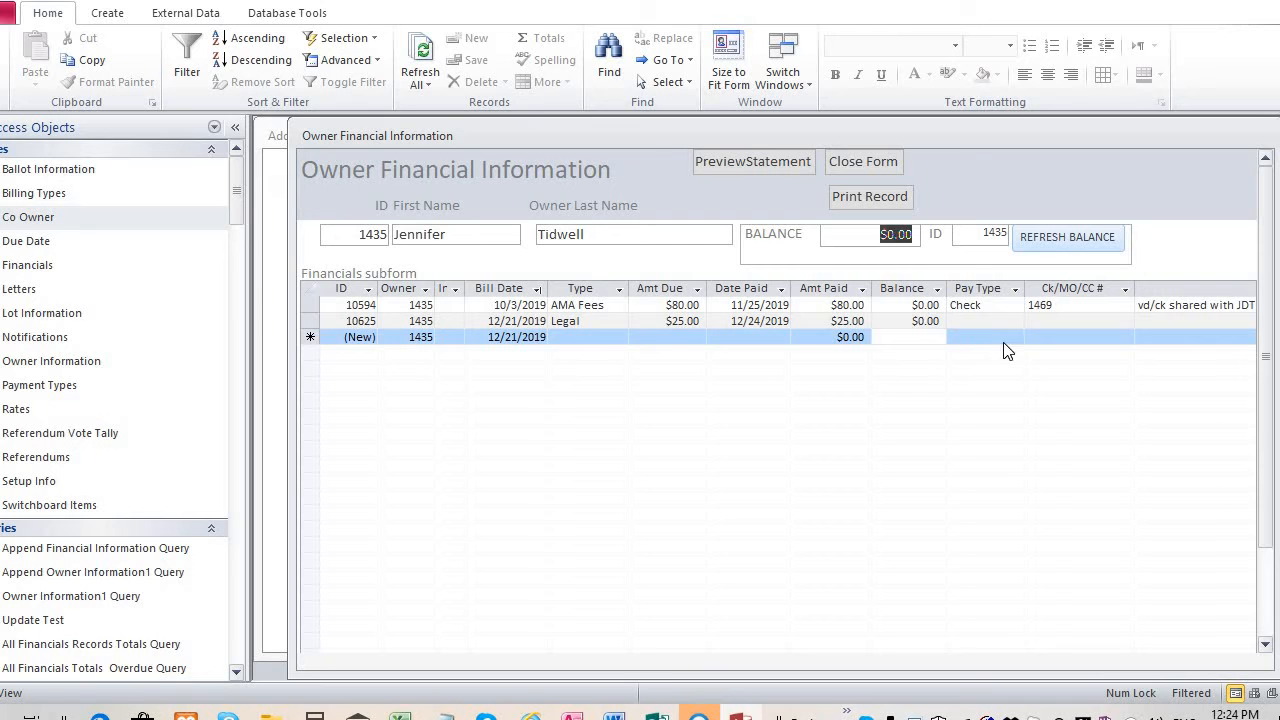
click(1000, 340)
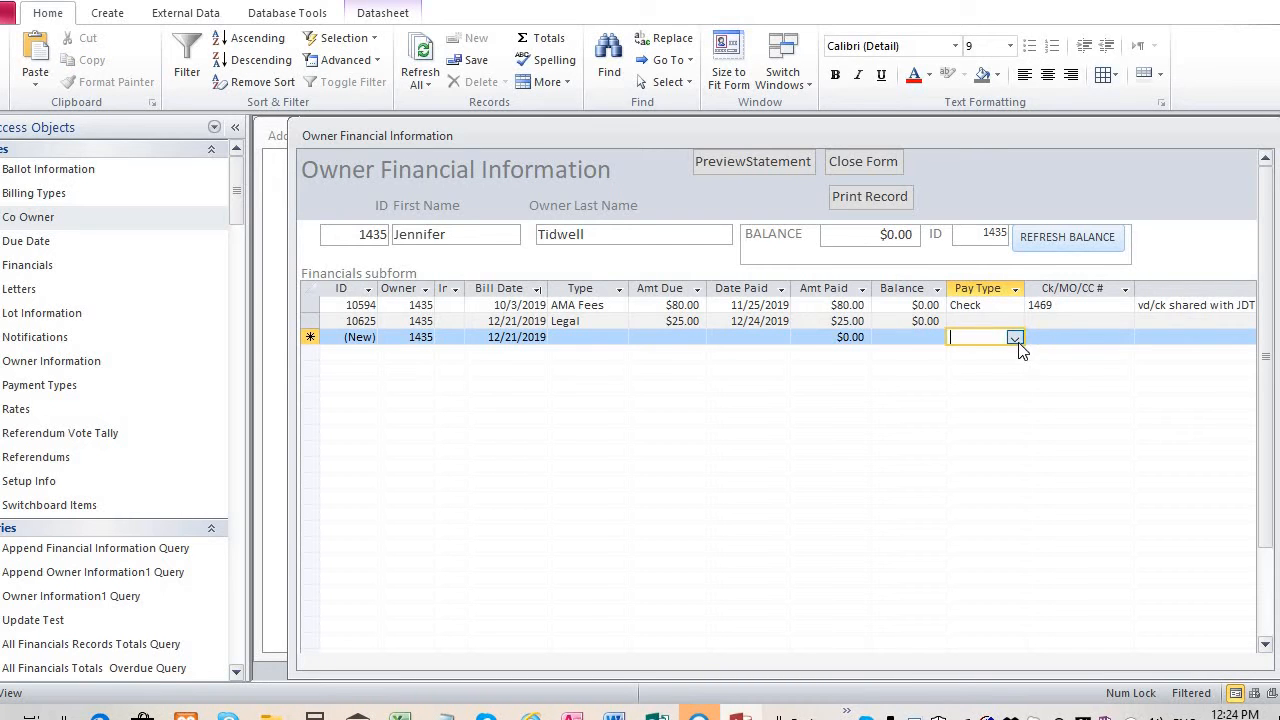
click(1015, 339)
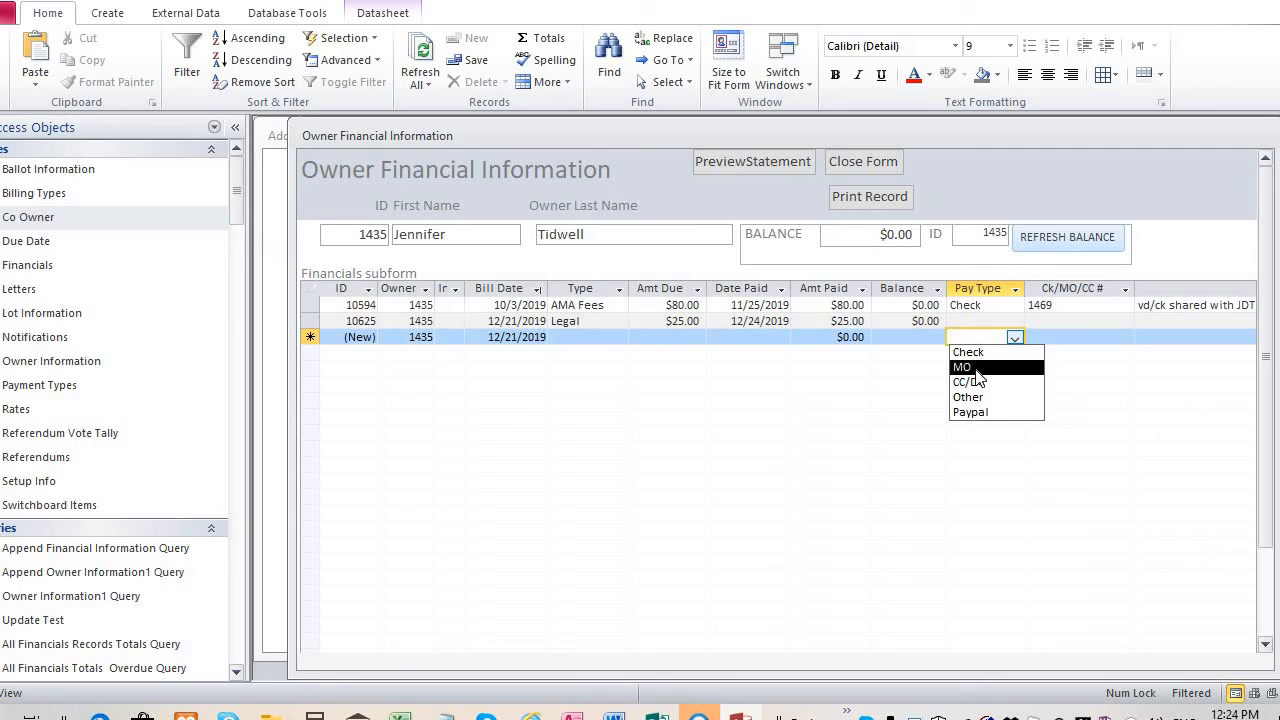
click(968, 373)
click(966, 369)
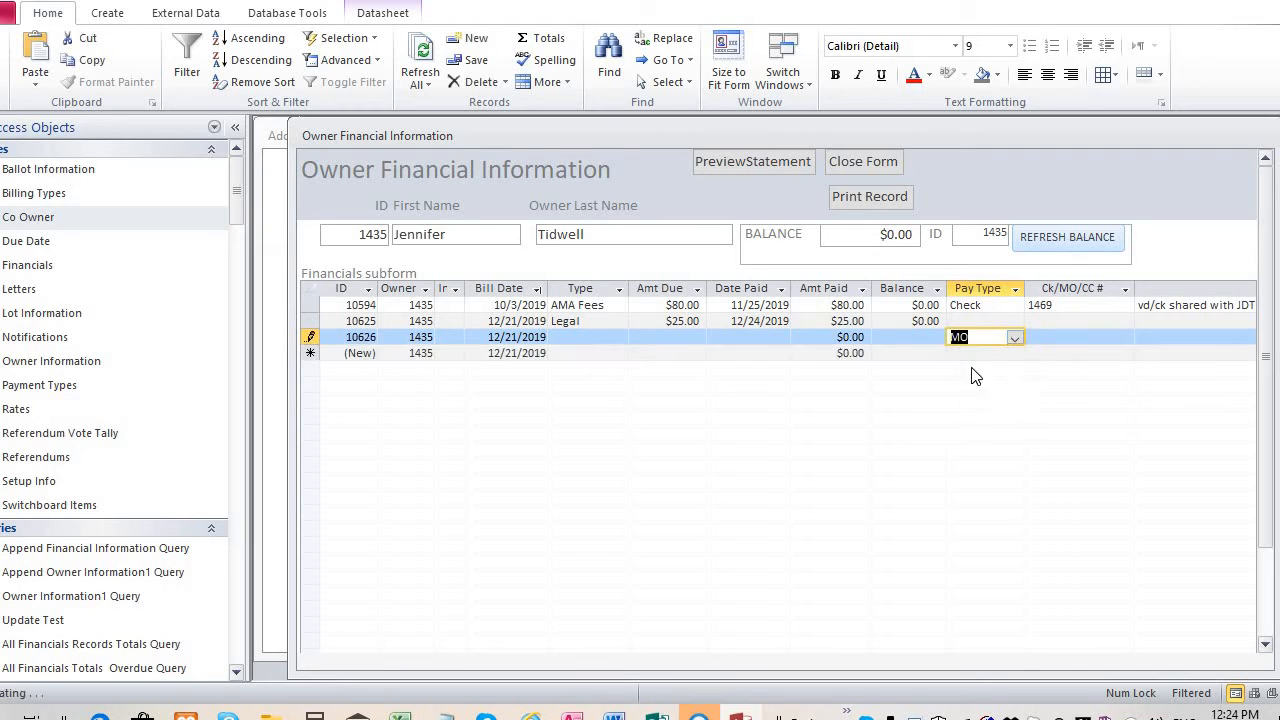
click(1052, 339)
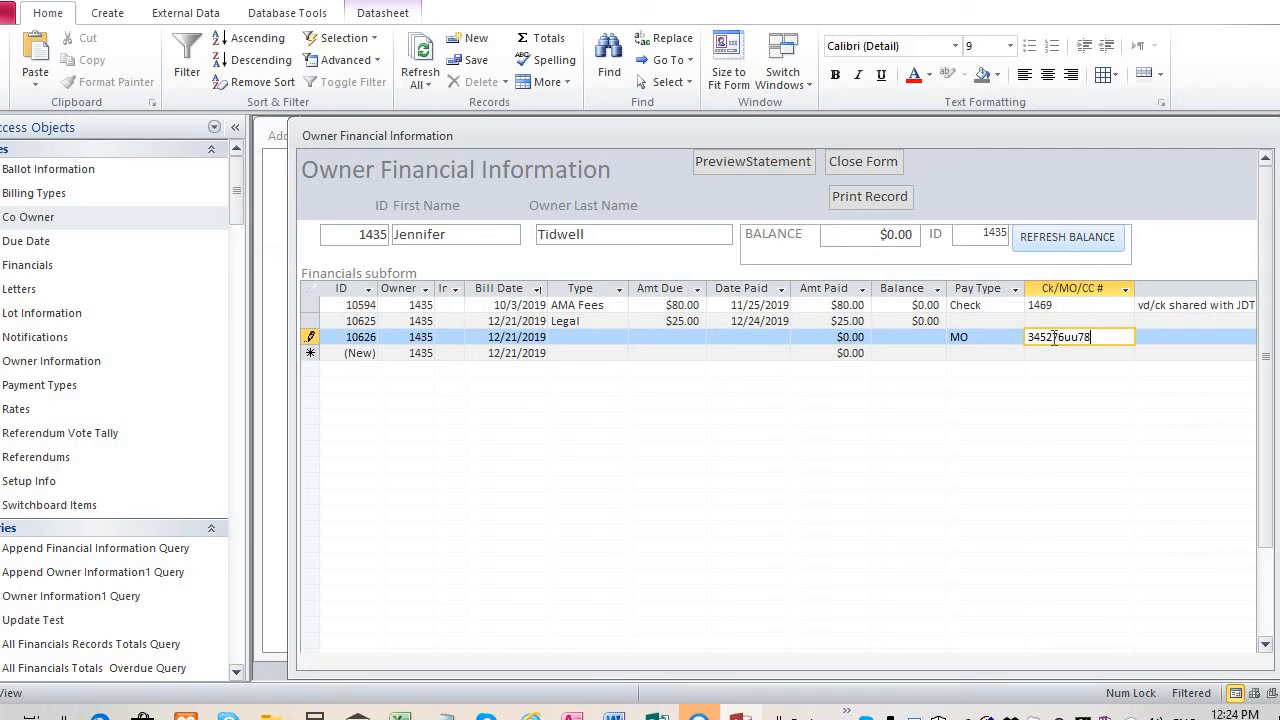
click(1174, 337)
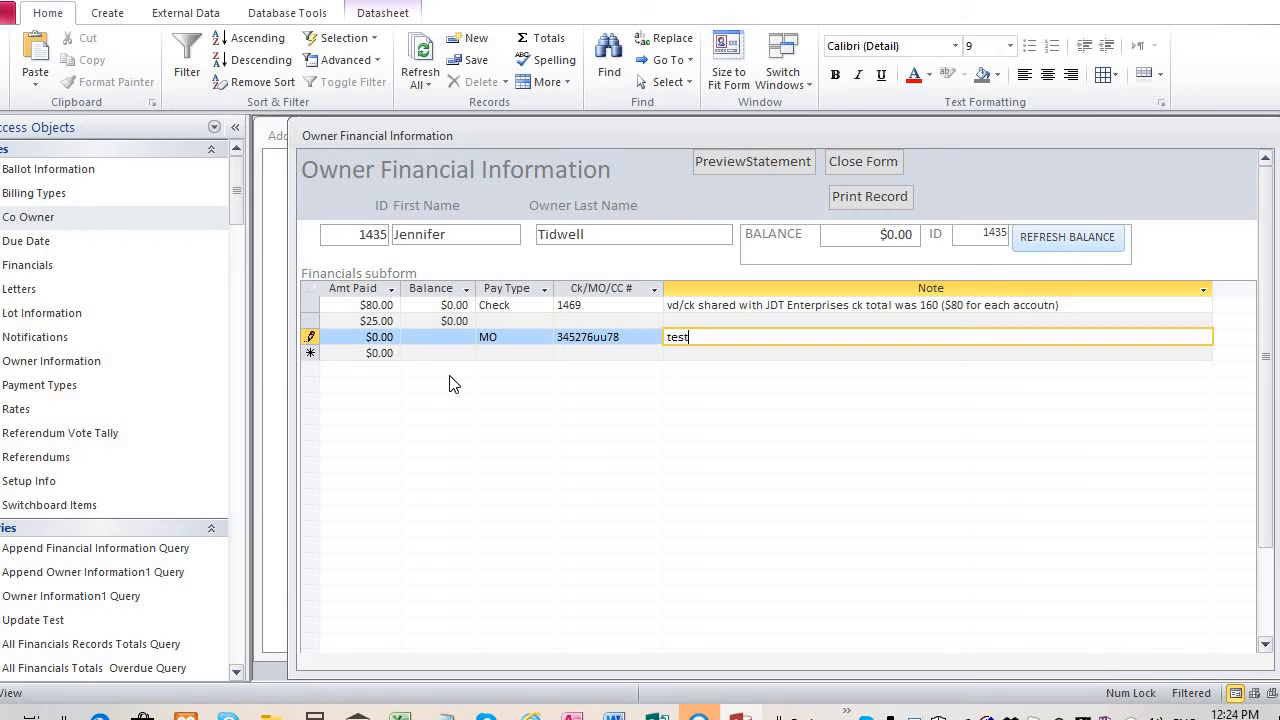
click(426, 337)
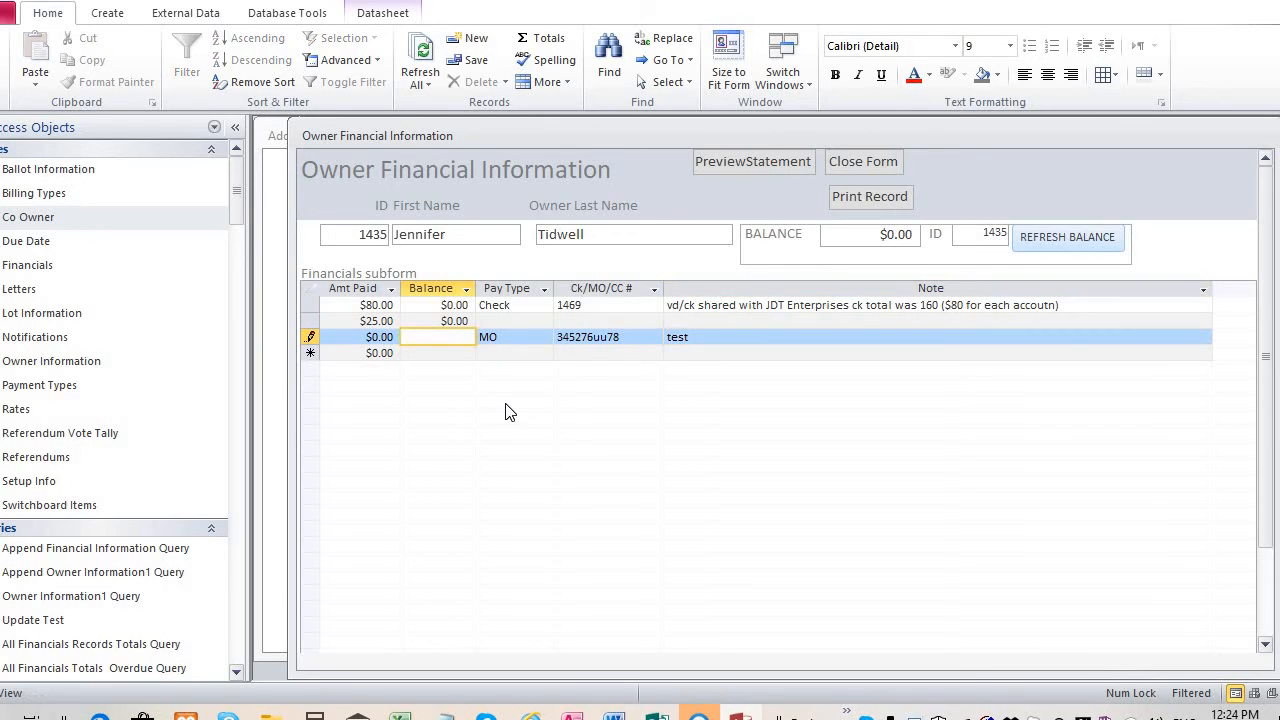
Review the fields of the new money order row in the ledger, back to the invoice number and bill date
key(Left)
key(Left)
key(Left)
key(Left)
key(Left)
key(Left)
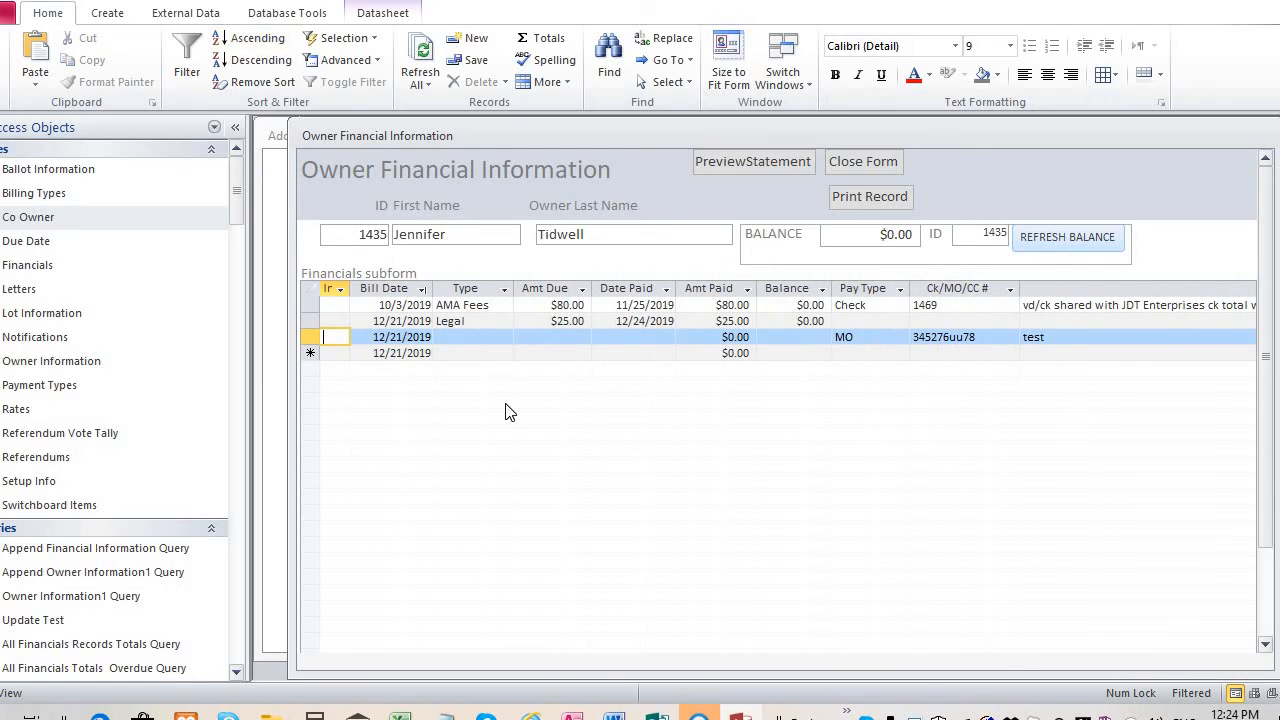
key(Left)
key(Left)
key(Left)
key(Left)
key(Down)
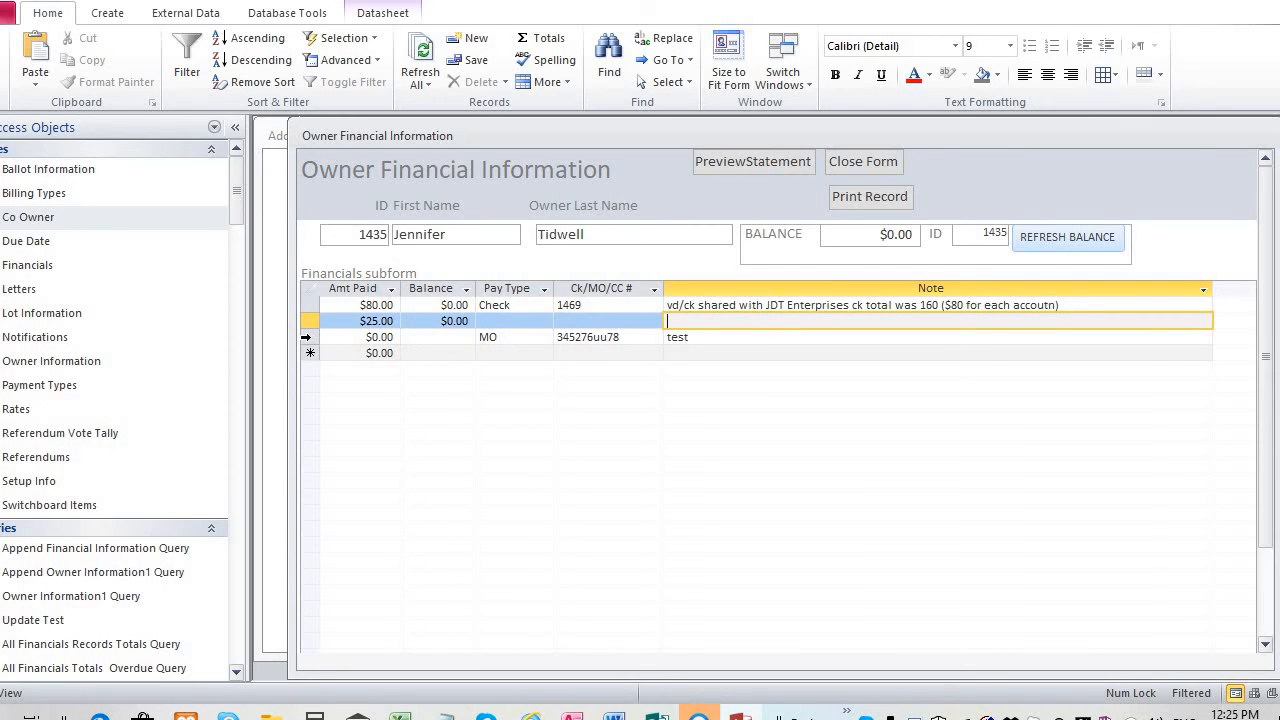
Delete the money order test row and the $25 Legal charge row from the owner's ledger
click(306, 337)
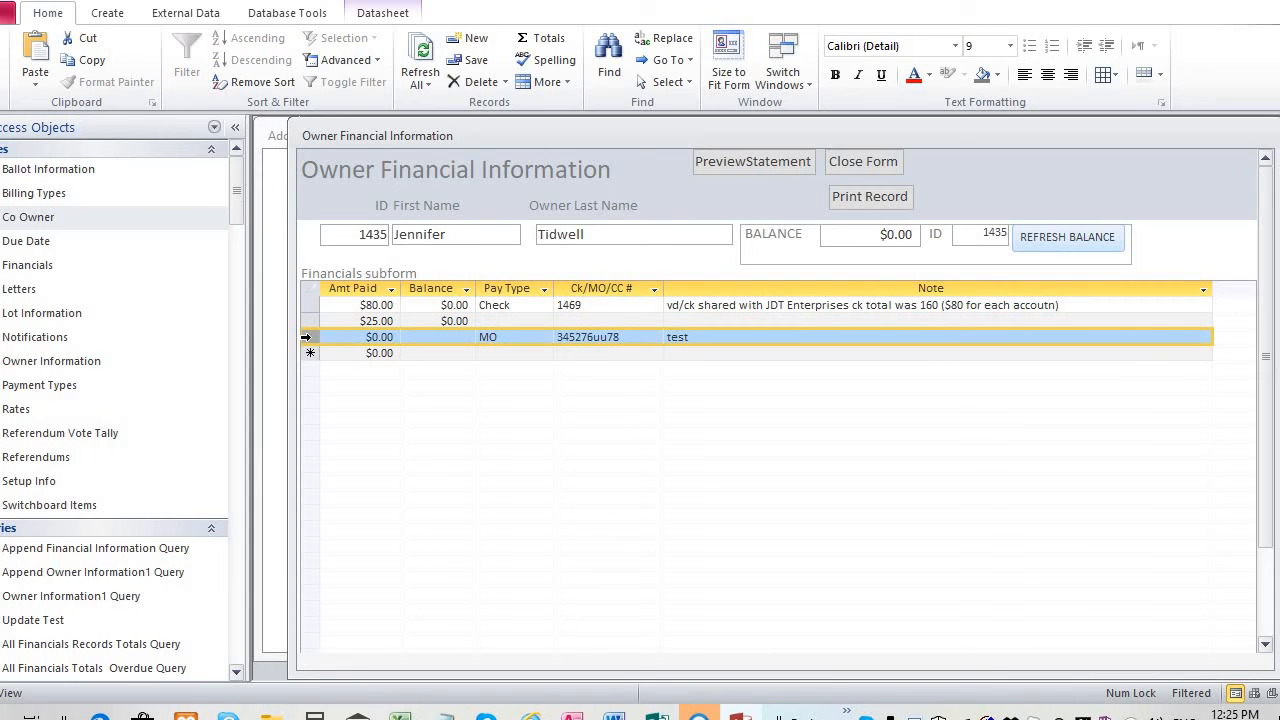
key(Delete)
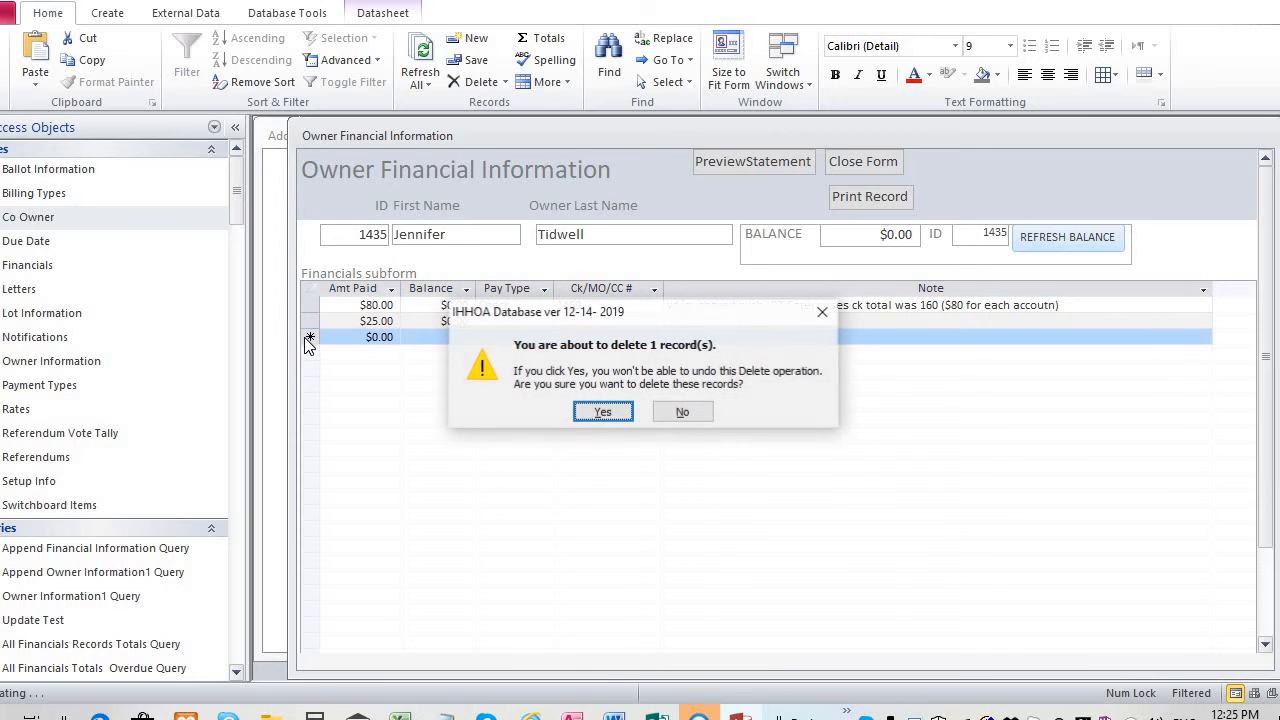
click(586, 418)
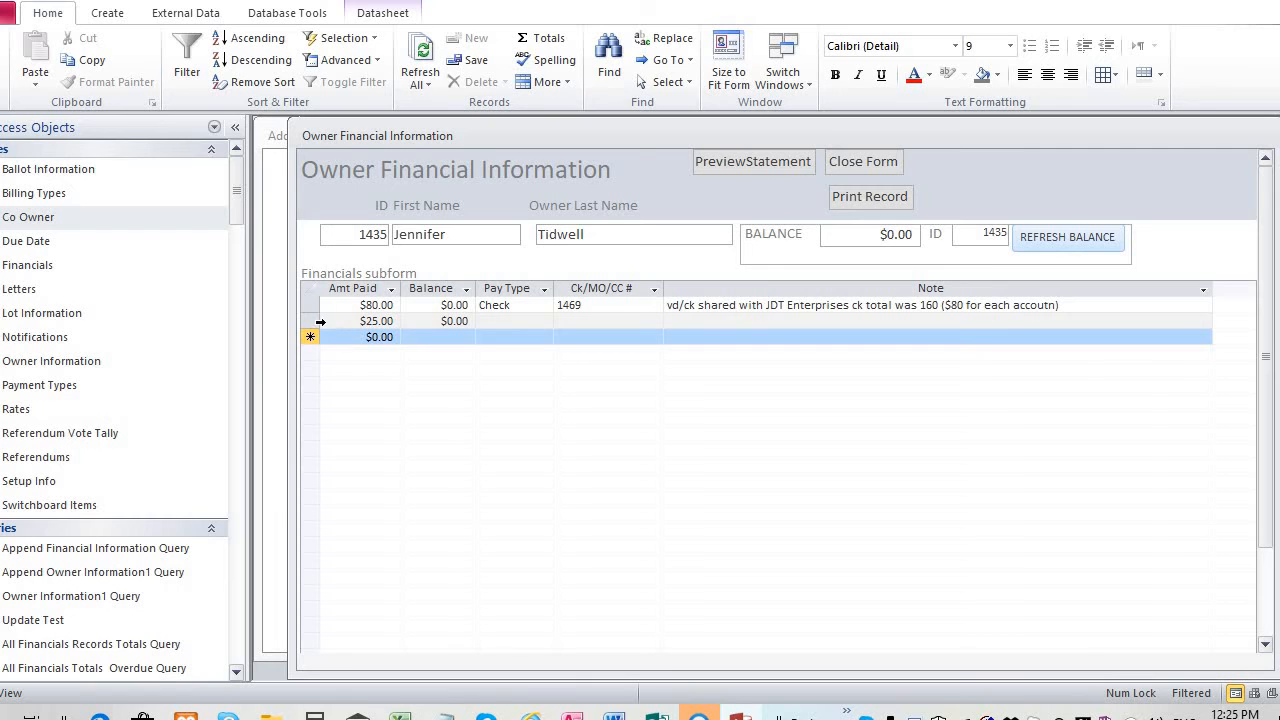
click(311, 320)
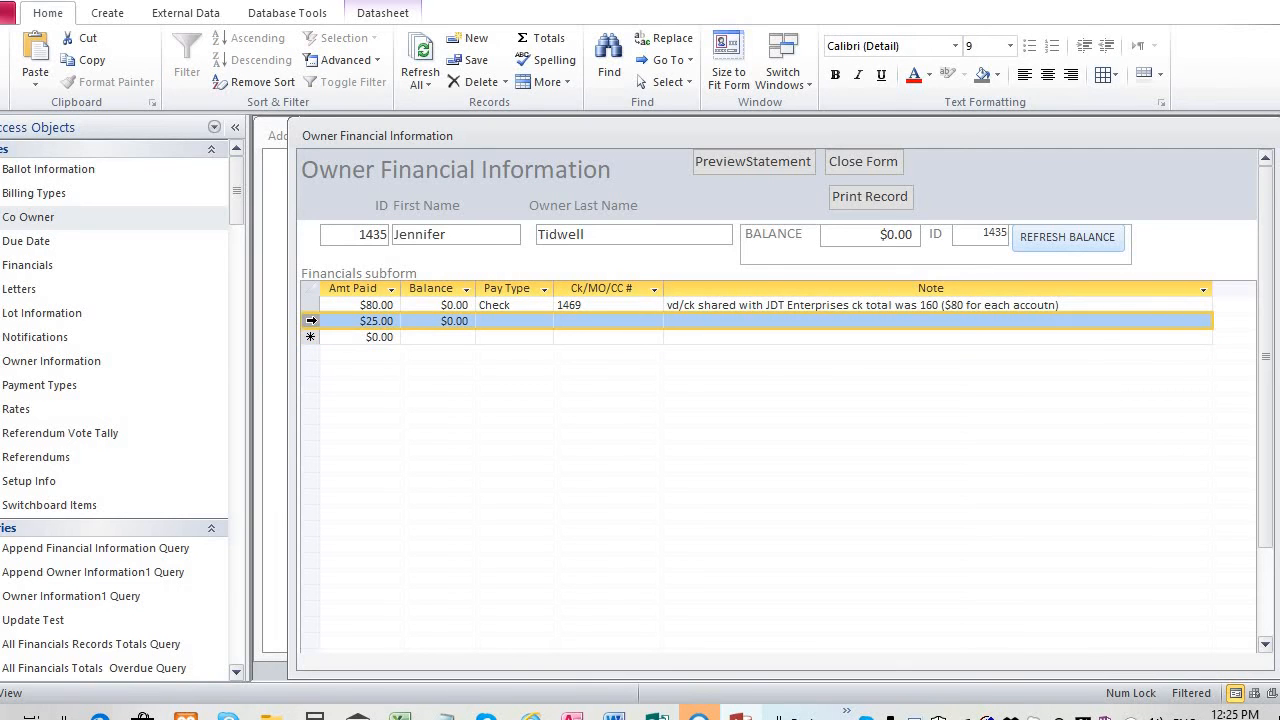
key(Delete)
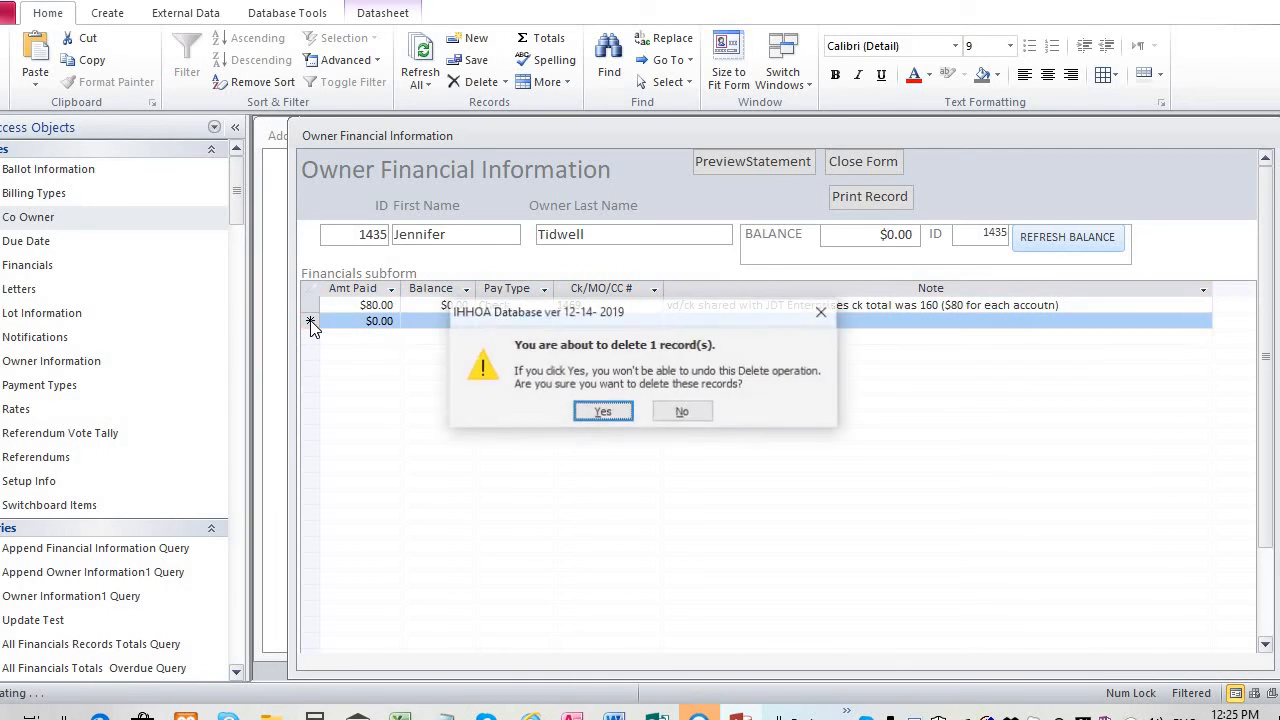
click(598, 414)
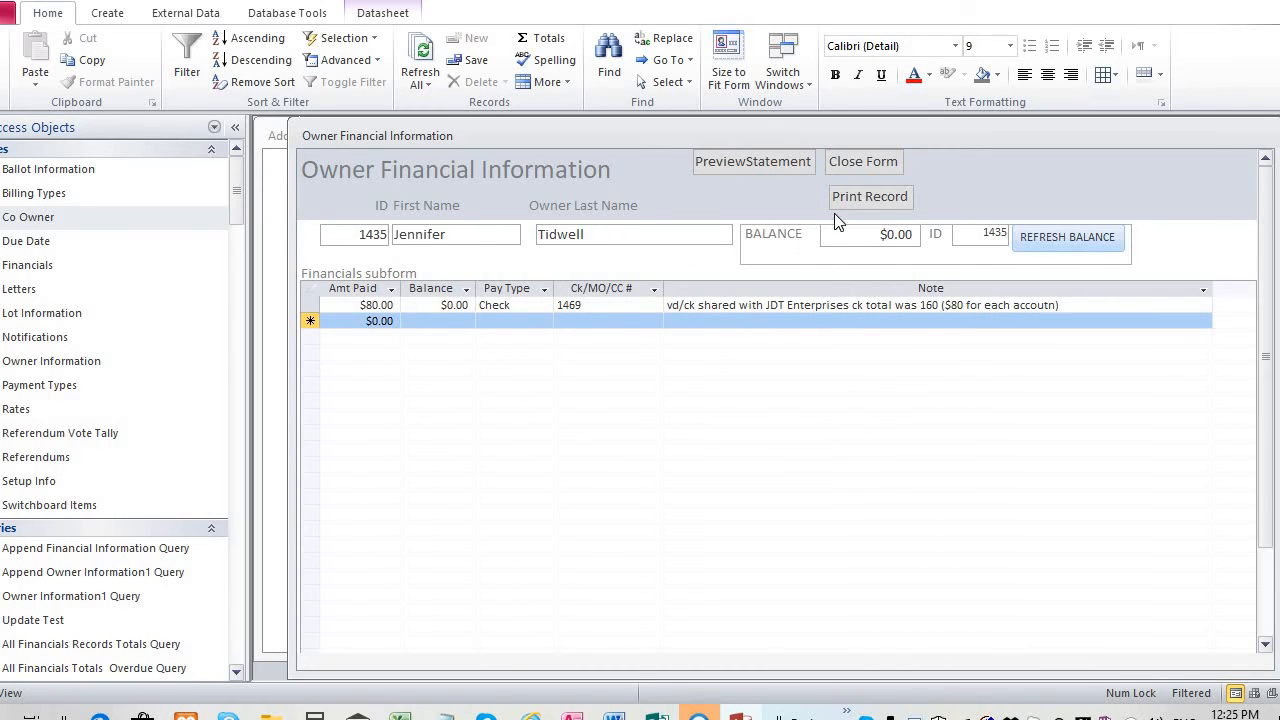
Preview the owner's statement of account enlarged to a readable size, and close both the preview and the ledger form
click(749, 167)
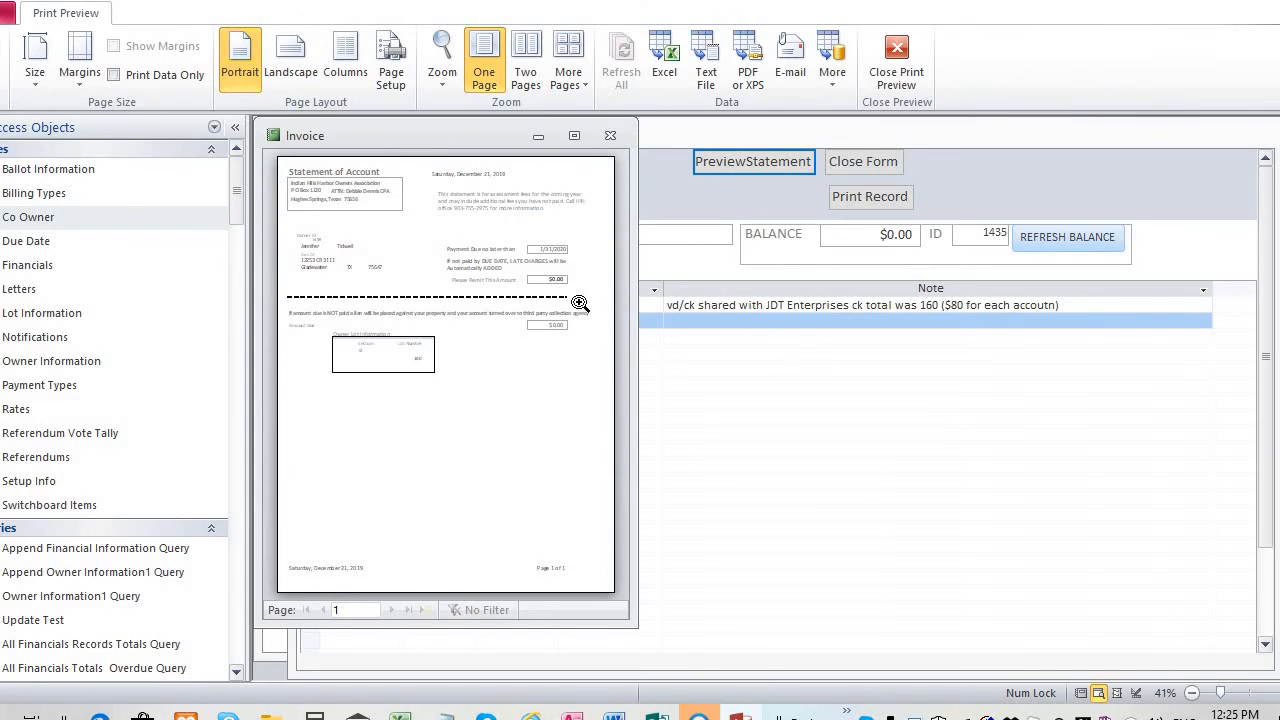
click(574, 136)
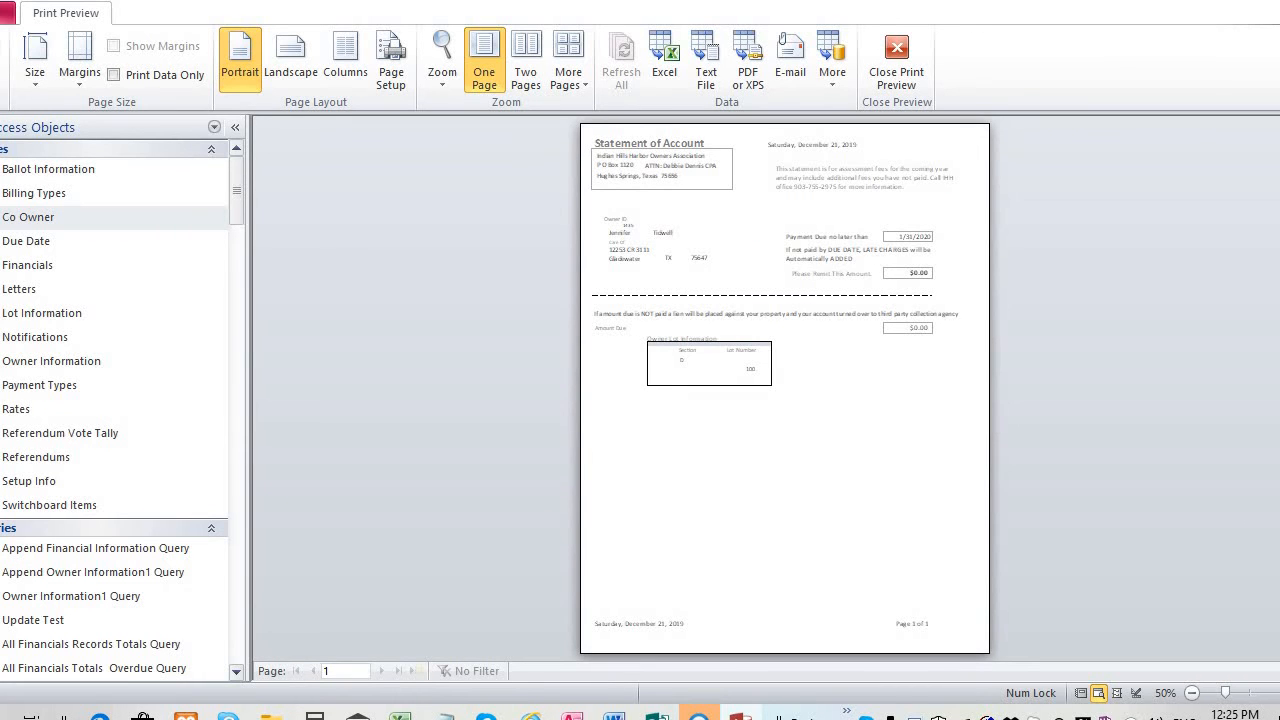
click(826, 642)
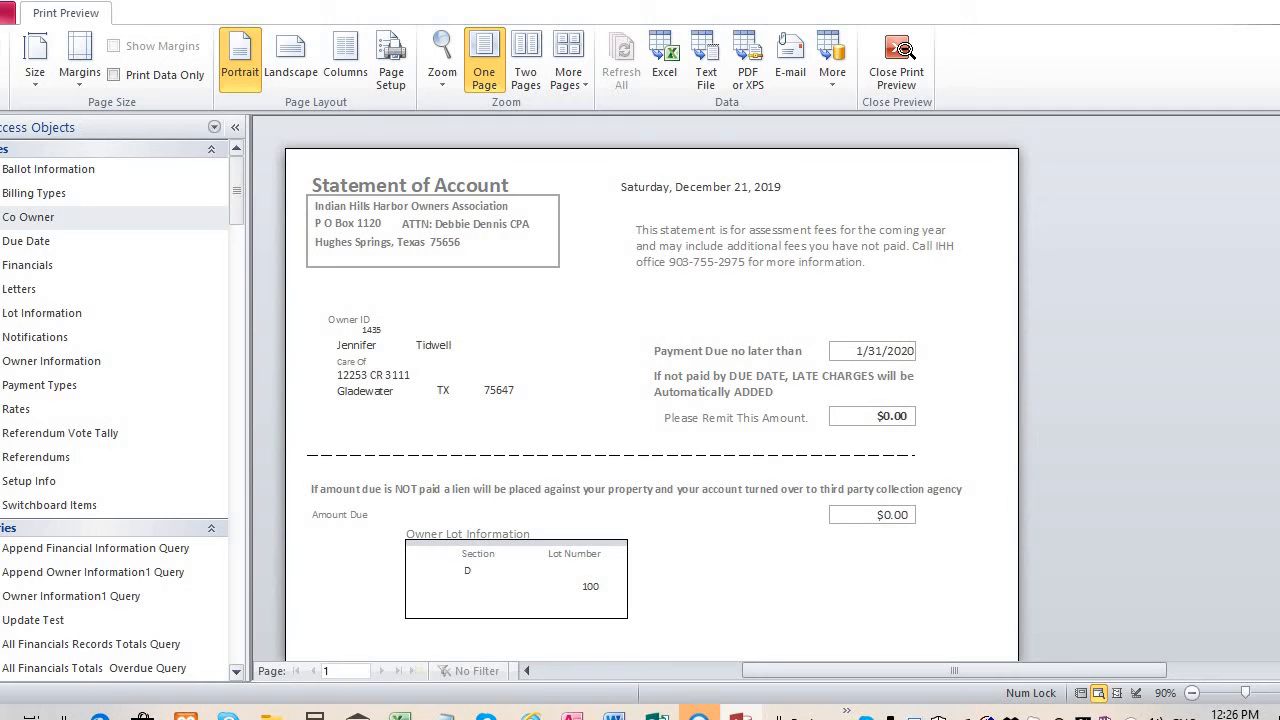
click(897, 55)
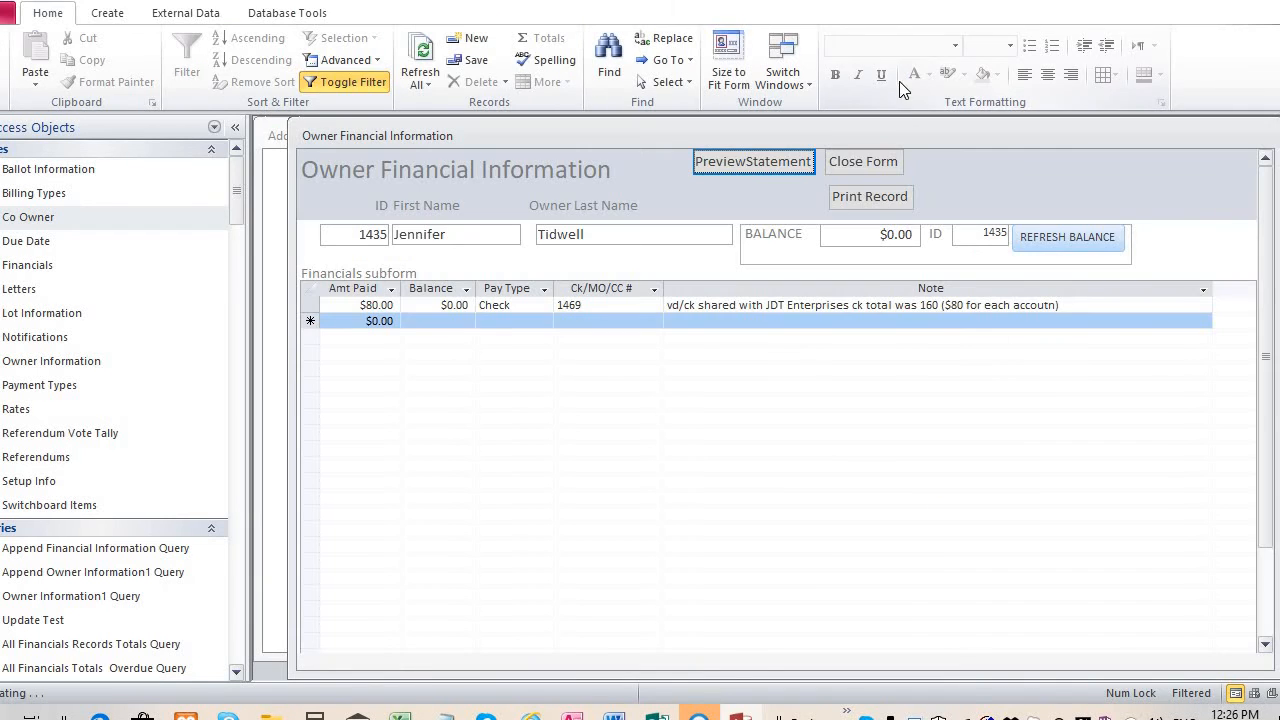
click(867, 164)
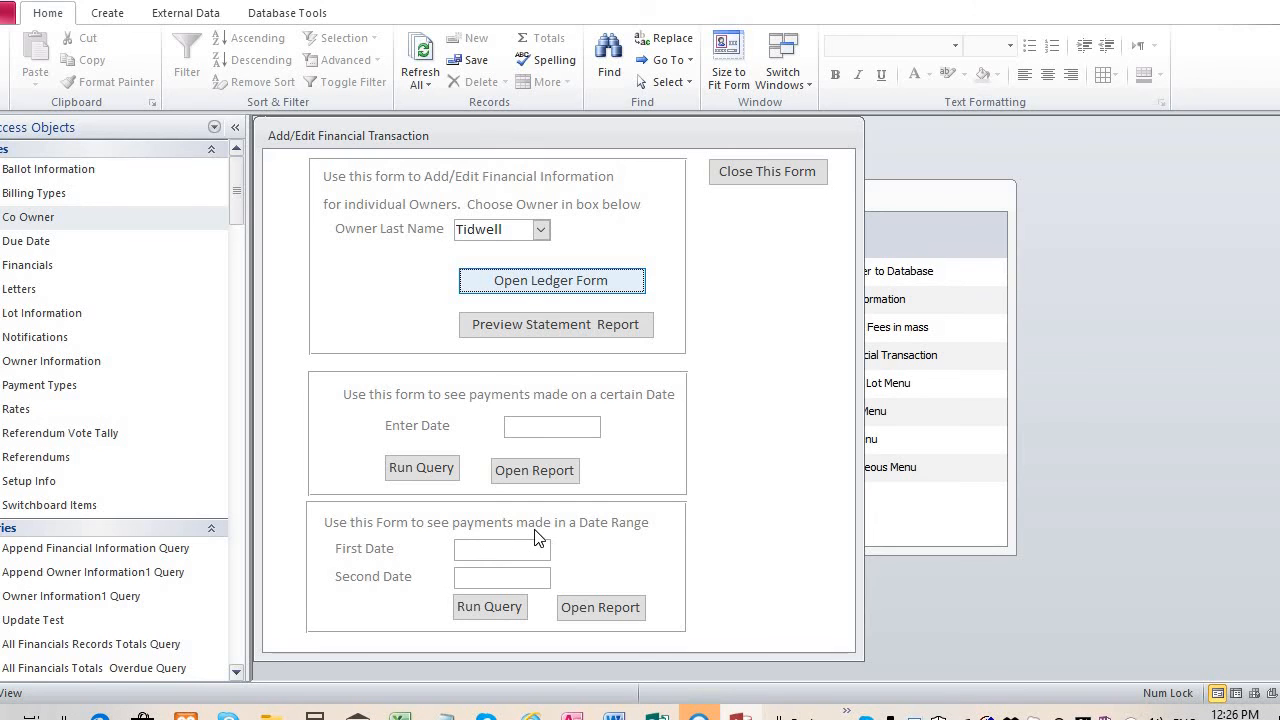
Set the first date of the payments date range to 1/12/2019
click(469, 549)
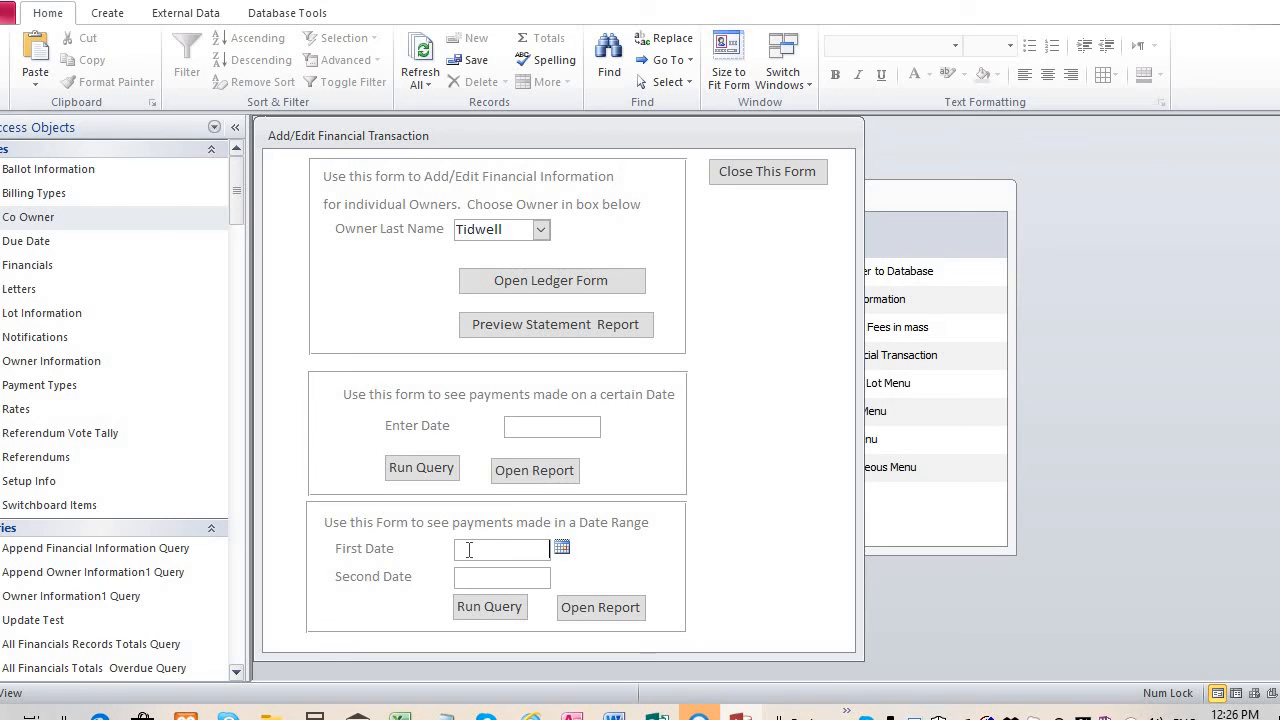
text(1/1)
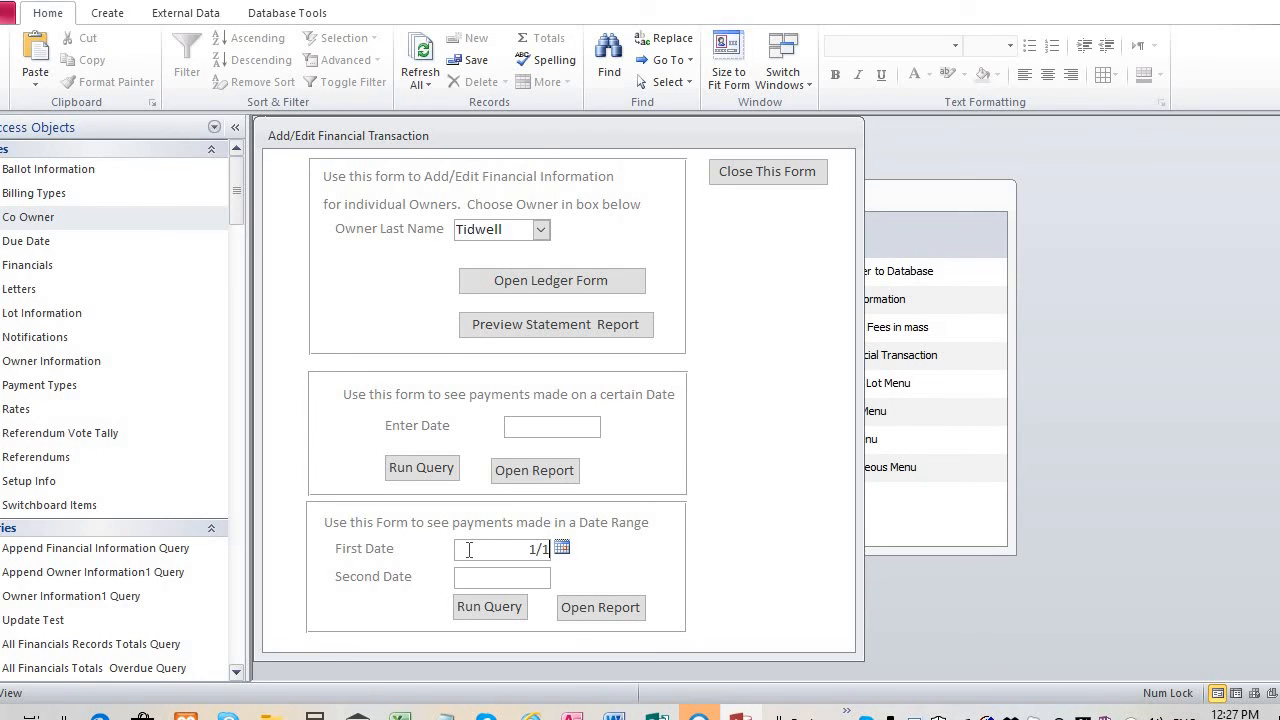
key(BackSpace)
key(BackSpace)
key(BackSpace)
text(2019)
click(490, 580)
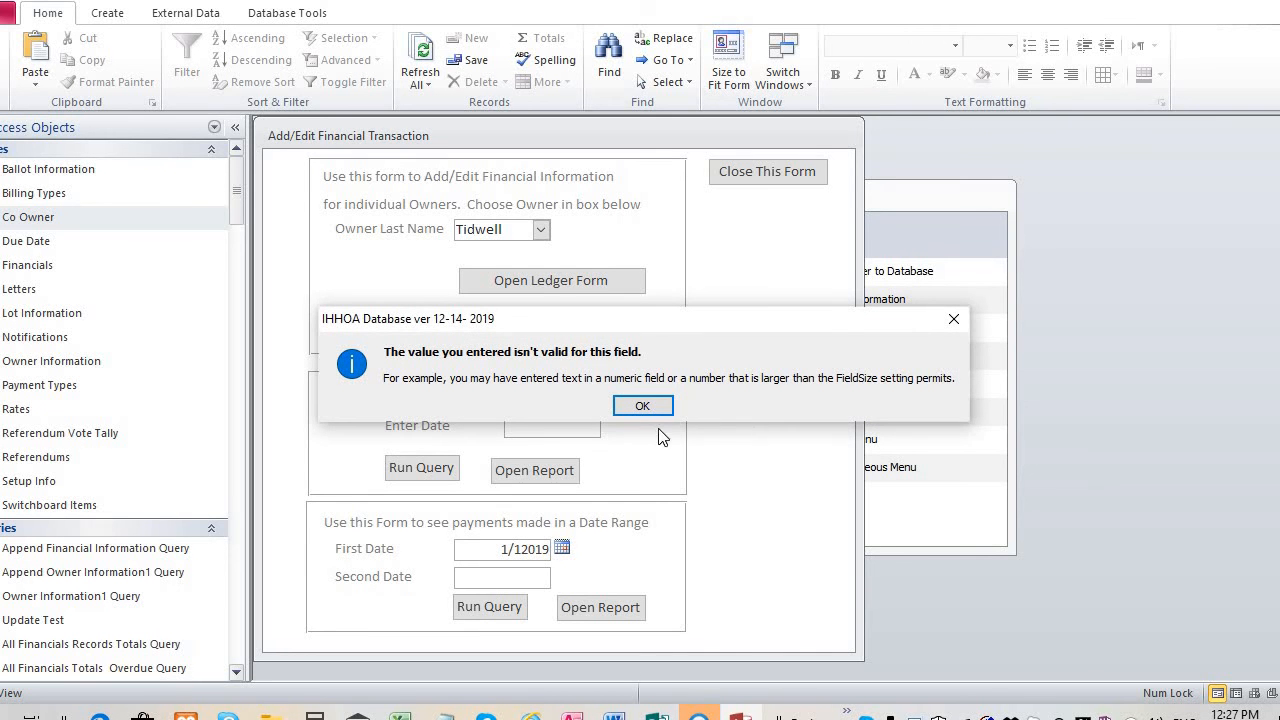
click(634, 406)
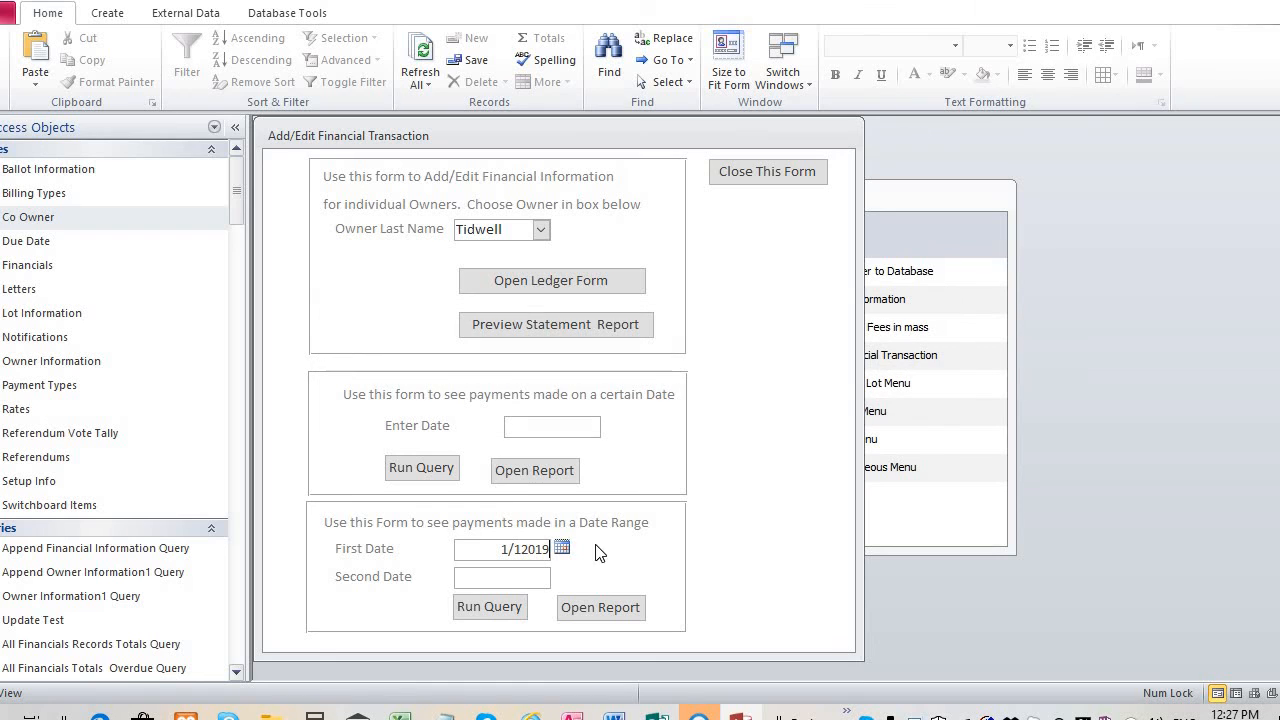
click(528, 549)
text(/)
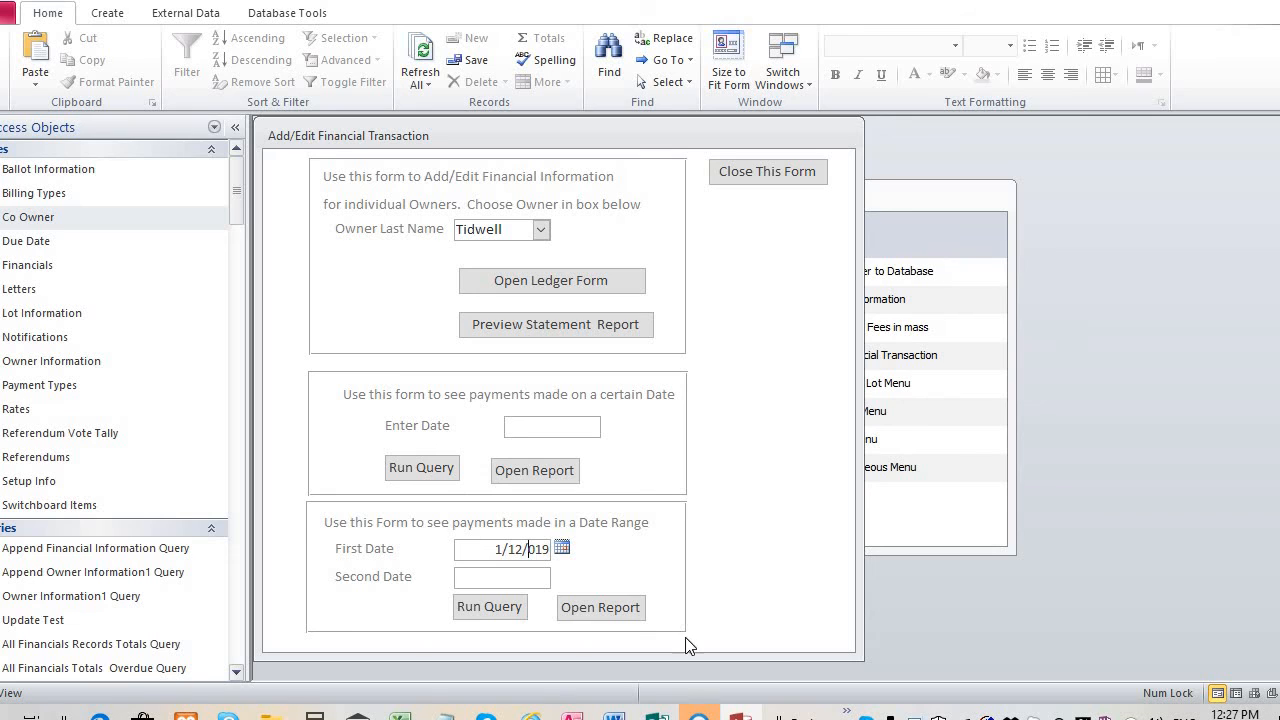
text(2)
Set the second date of the range to 12/31/2019 and run the payments date range query
click(479, 576)
text(12/)
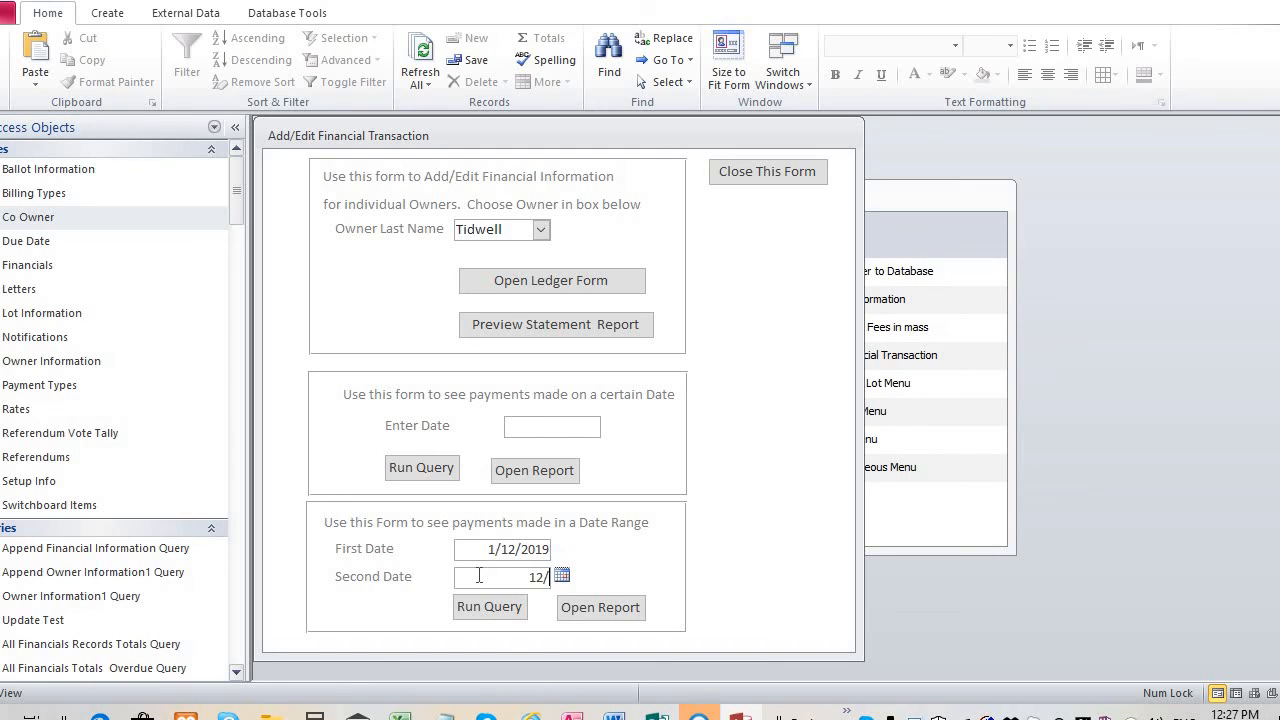
text(31/2019)
click(492, 606)
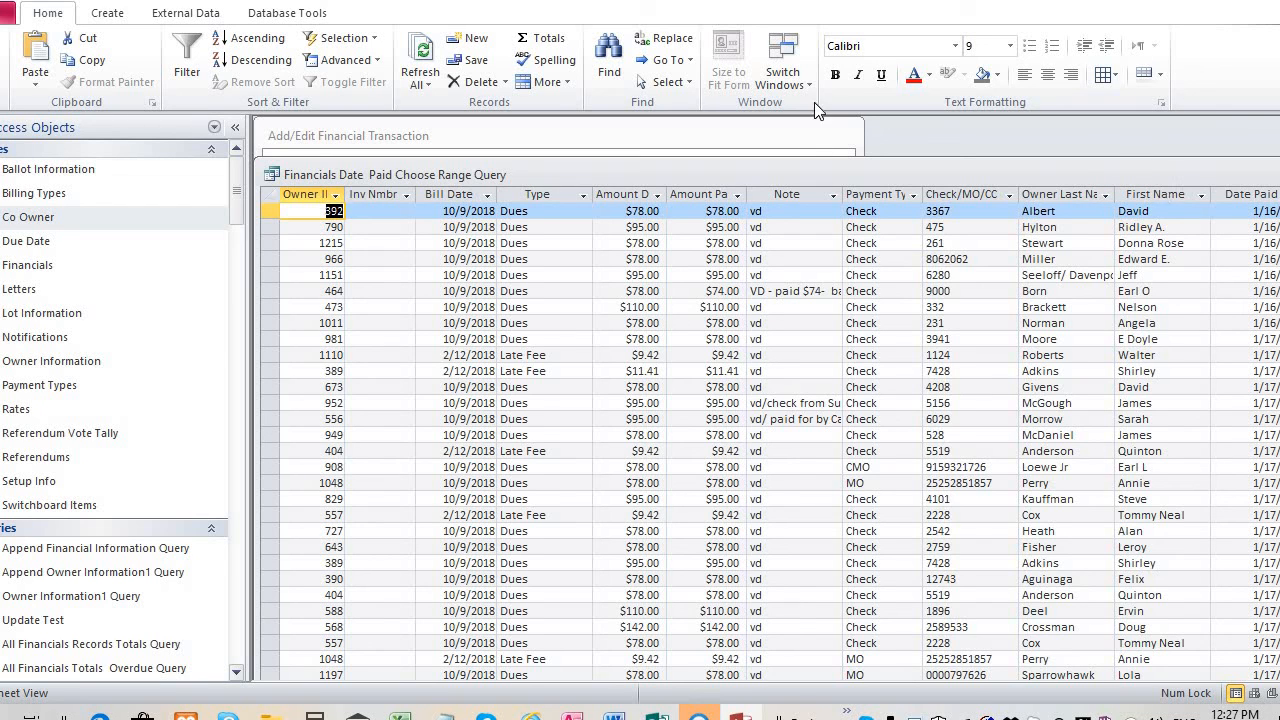
Examine the query results through the Date Paid column, and close the results and the Add/Edit Financial Transaction form
click(10, 14)
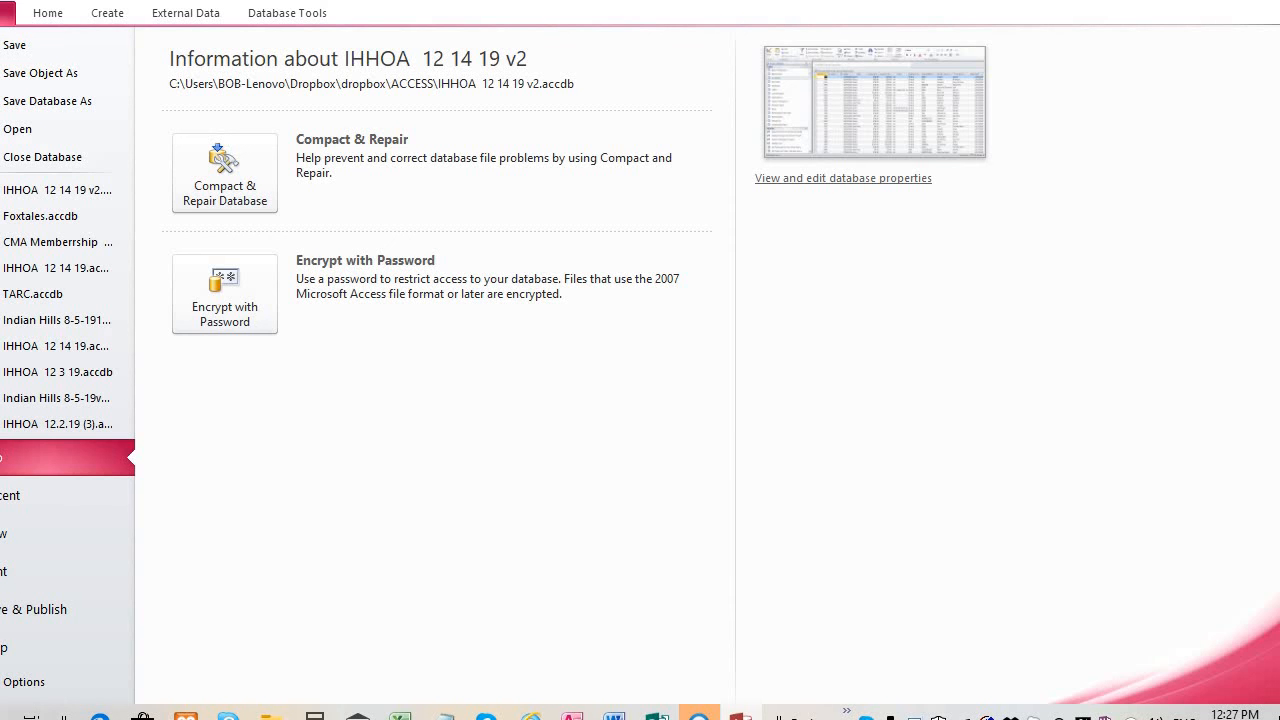
click(6, 14)
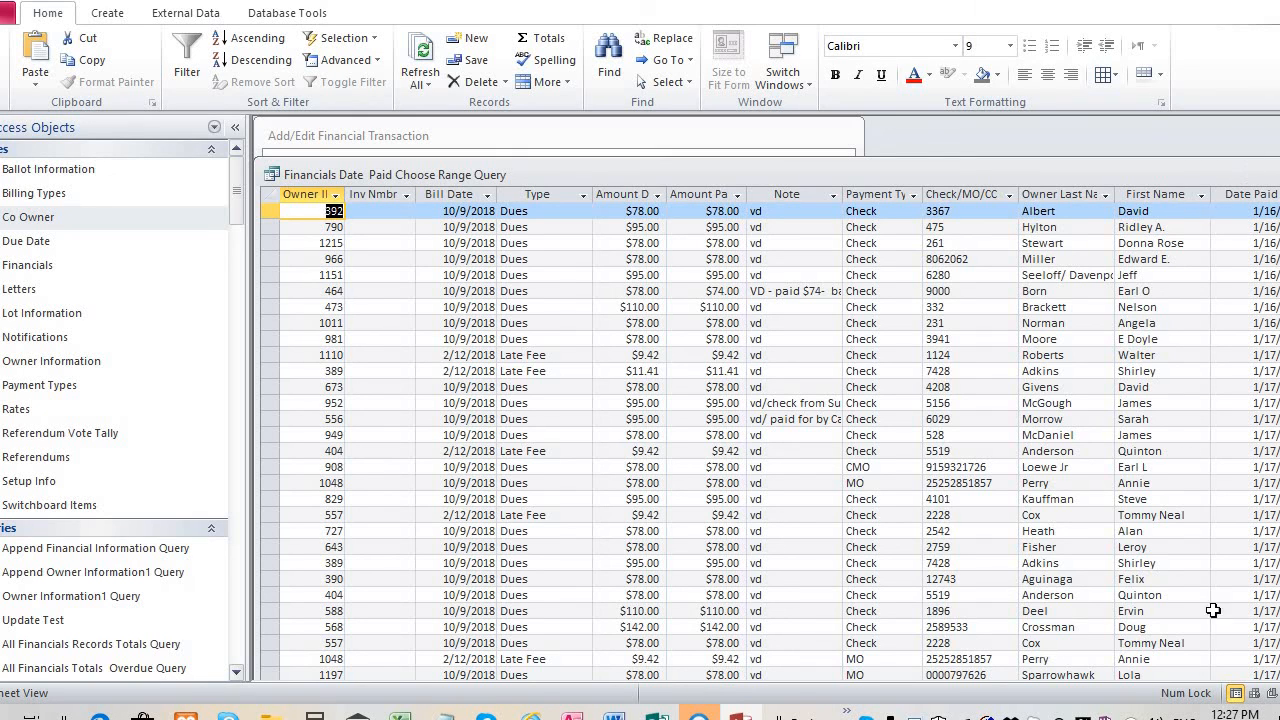
drag(1020, 180, 900, 190)
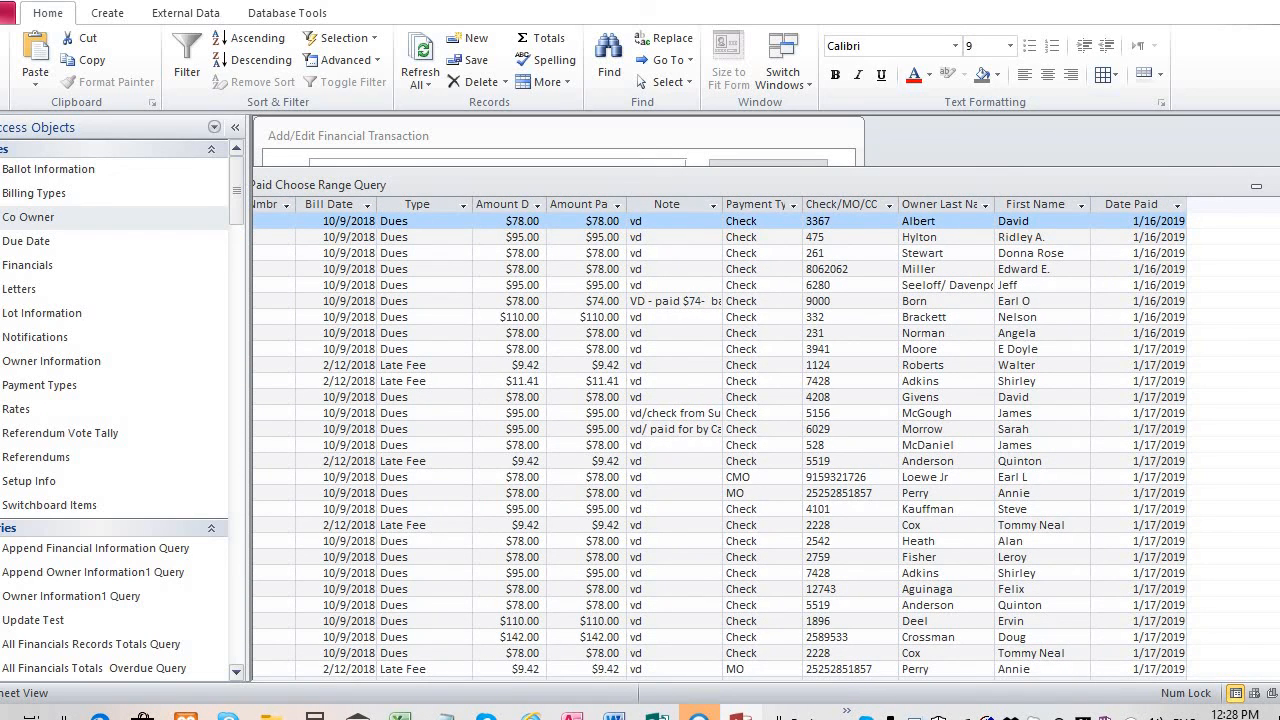
click(1256, 192)
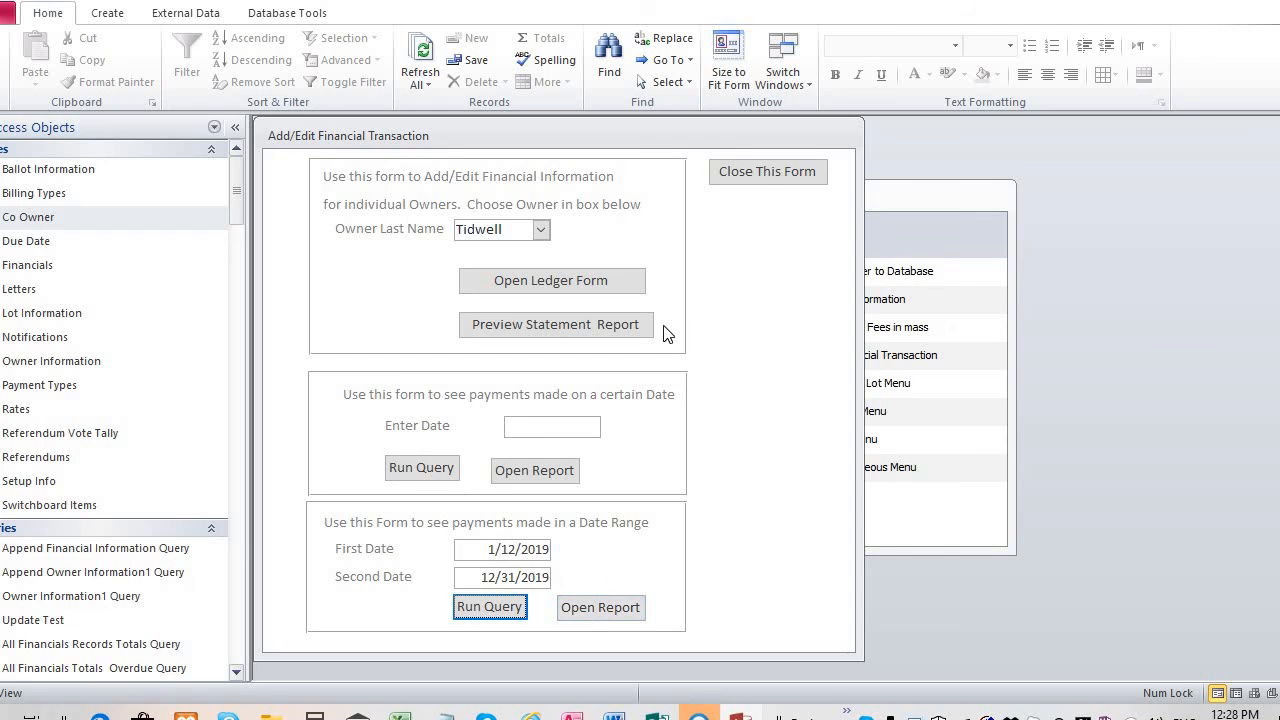
click(757, 178)
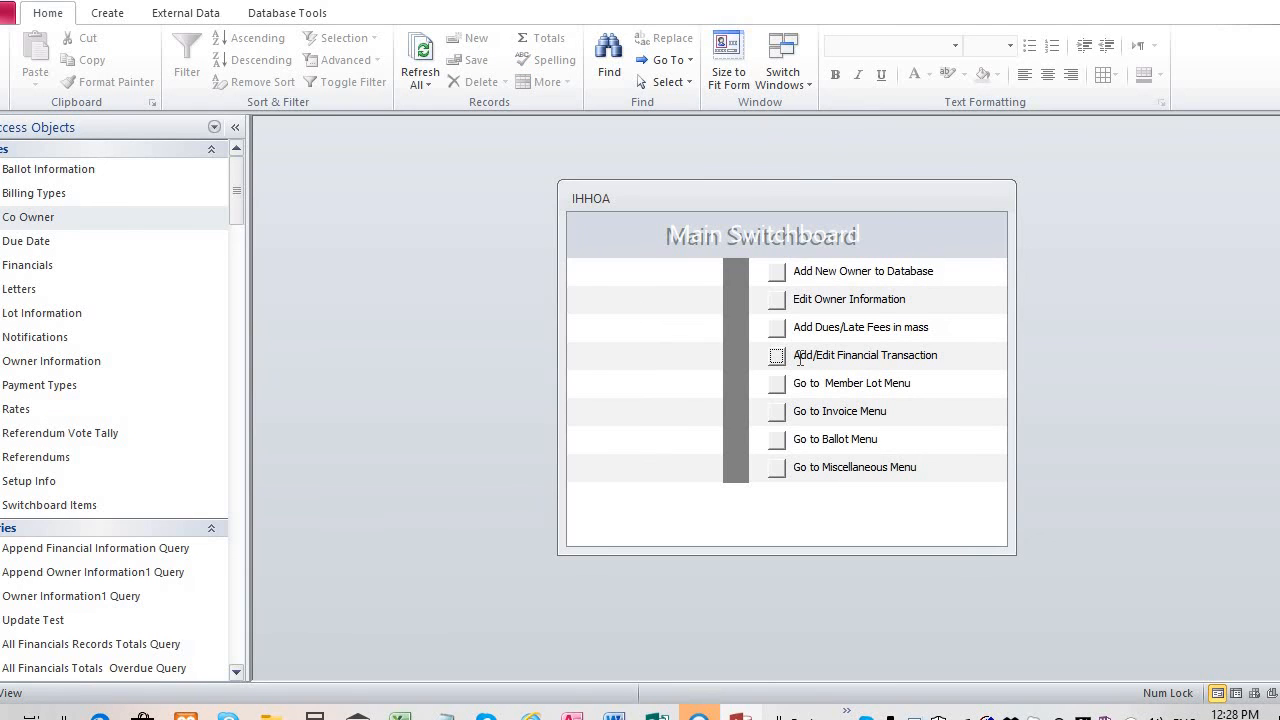